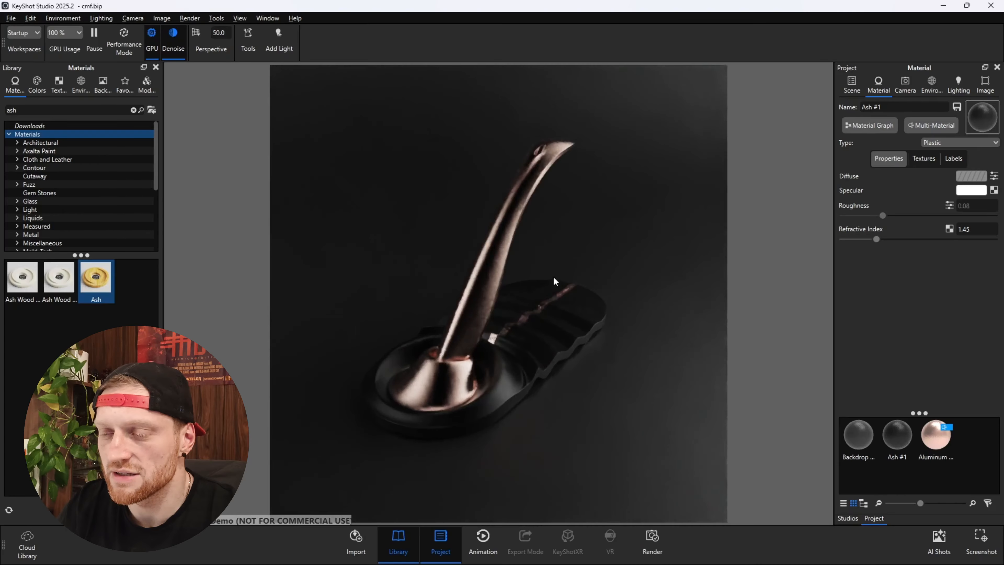
# Hide the Default model set in the scene, leaving only the New Model Set active
pyautogui.click(851, 88)
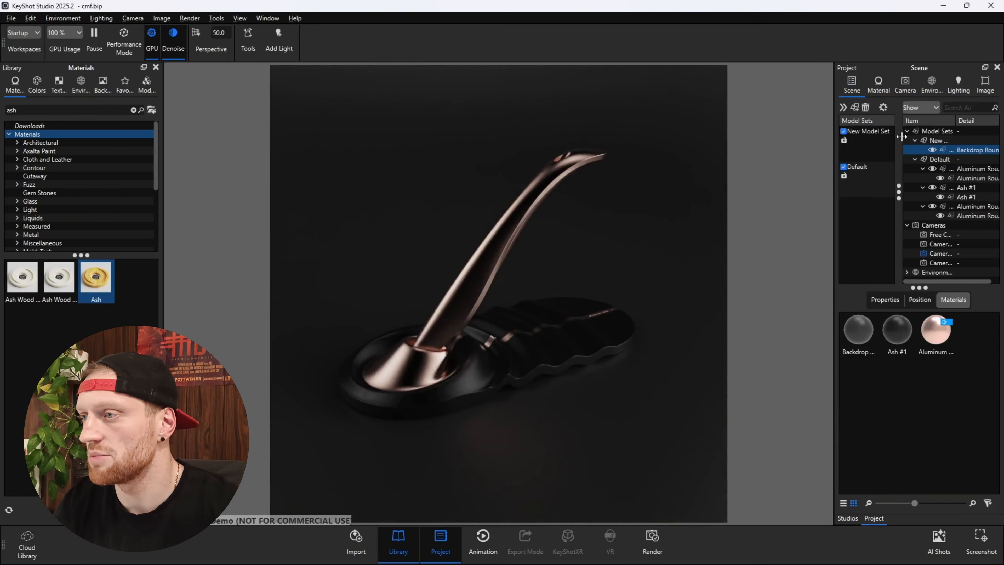
pyautogui.click(849, 166)
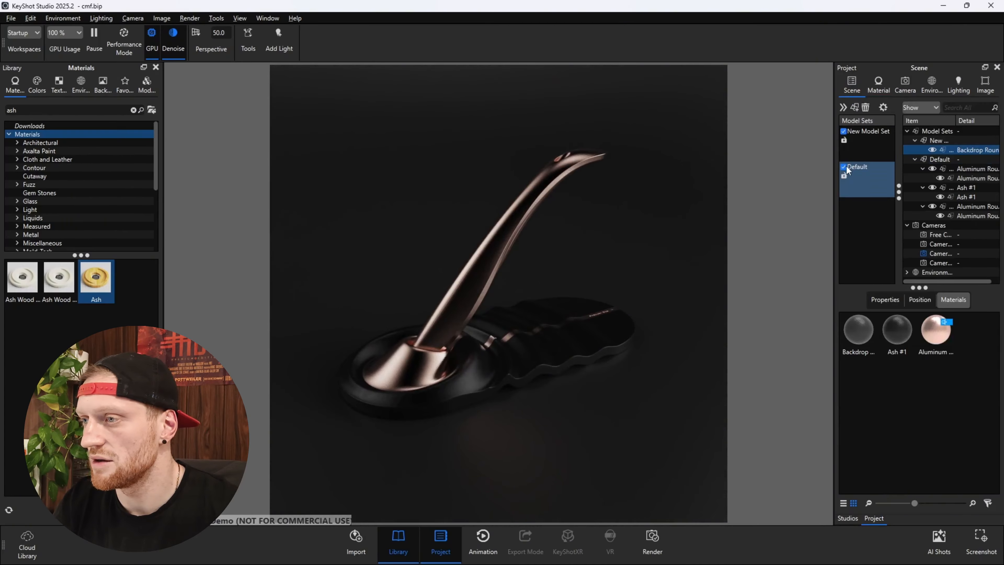
pyautogui.click(844, 167)
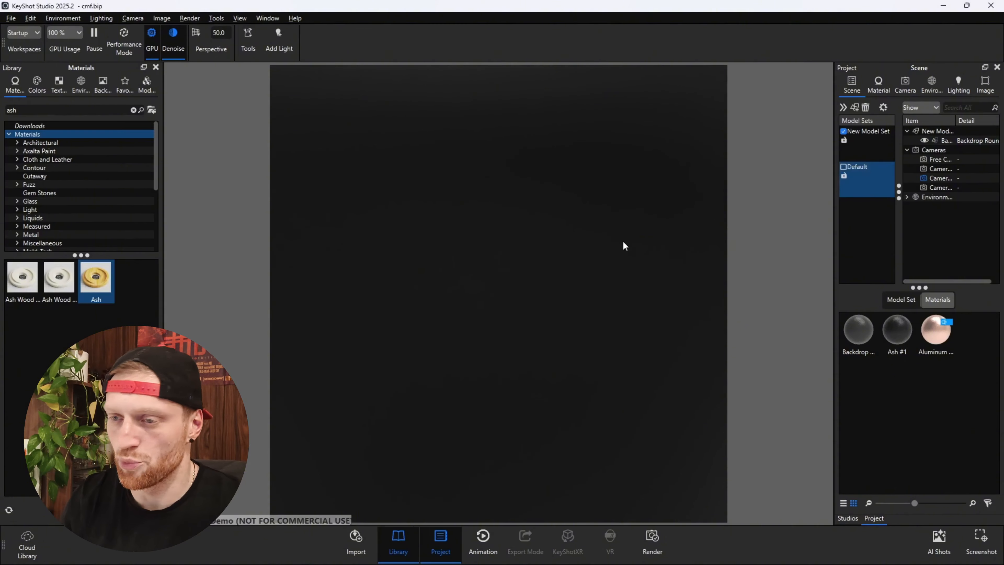
# Add a cube primitive to the scene and frame it in the view
pyautogui.hotkey('ctrl', '1')
pyautogui.scroll(-5, 548, 297)
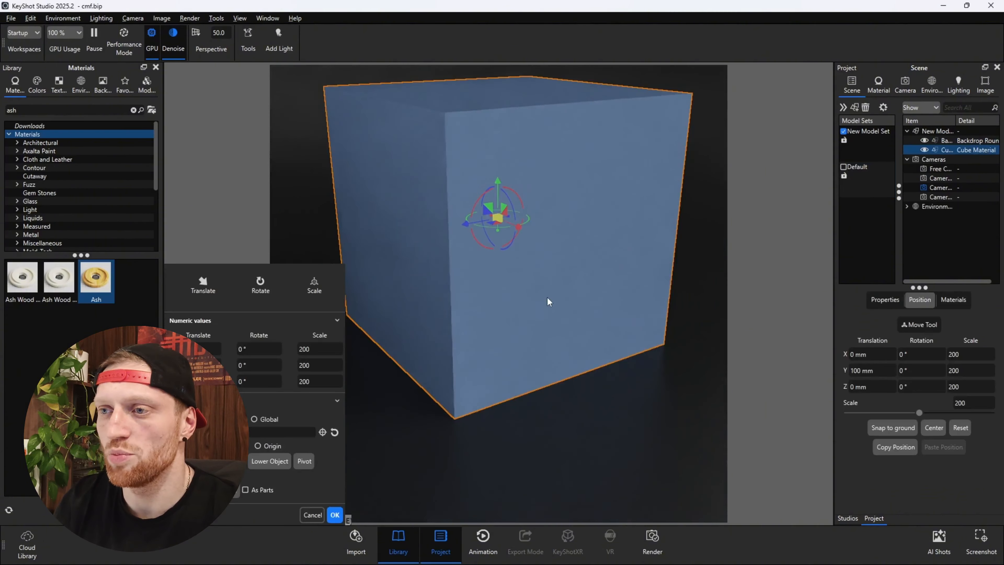
pyautogui.moveTo(547, 297); pyautogui.dragTo(549, 401, button='middle')
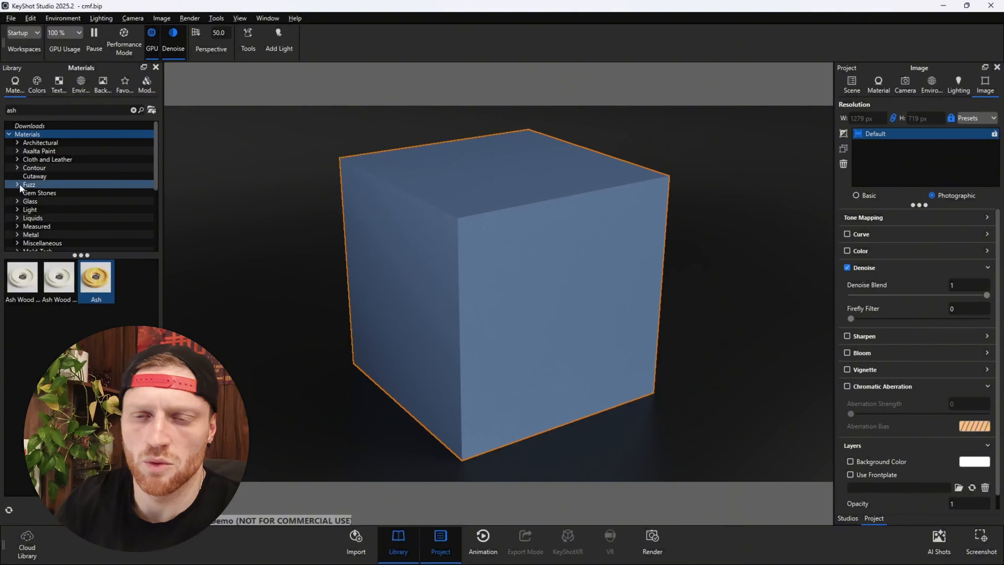
# Apply the Hard Rough Plastic White material from the Plastic > Hard > Rough library category to the cube
pyautogui.scroll(-1, 30, 203)
pyautogui.scroll(-2, 31, 202)
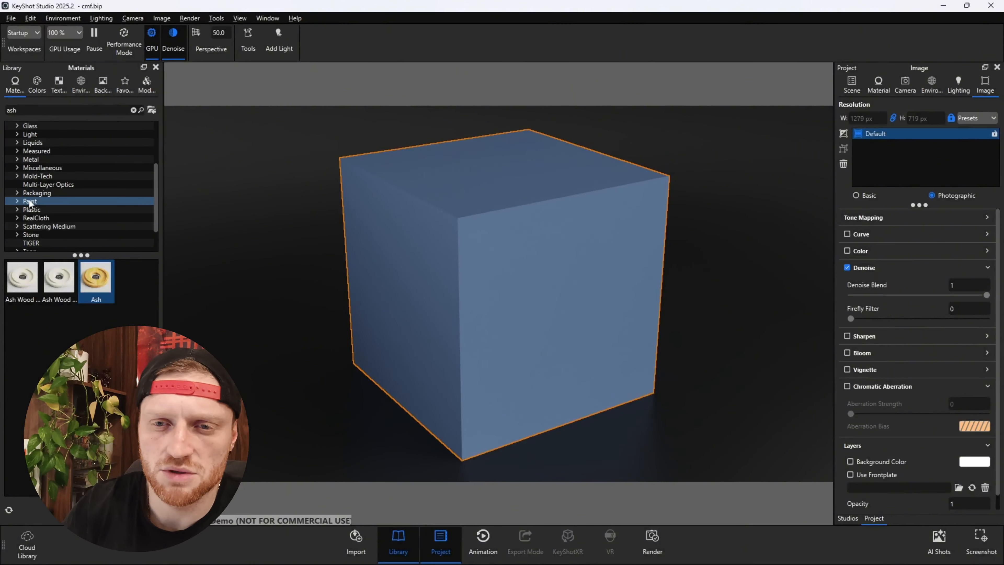
pyautogui.click(17, 210)
pyautogui.scroll(-2, 25, 218)
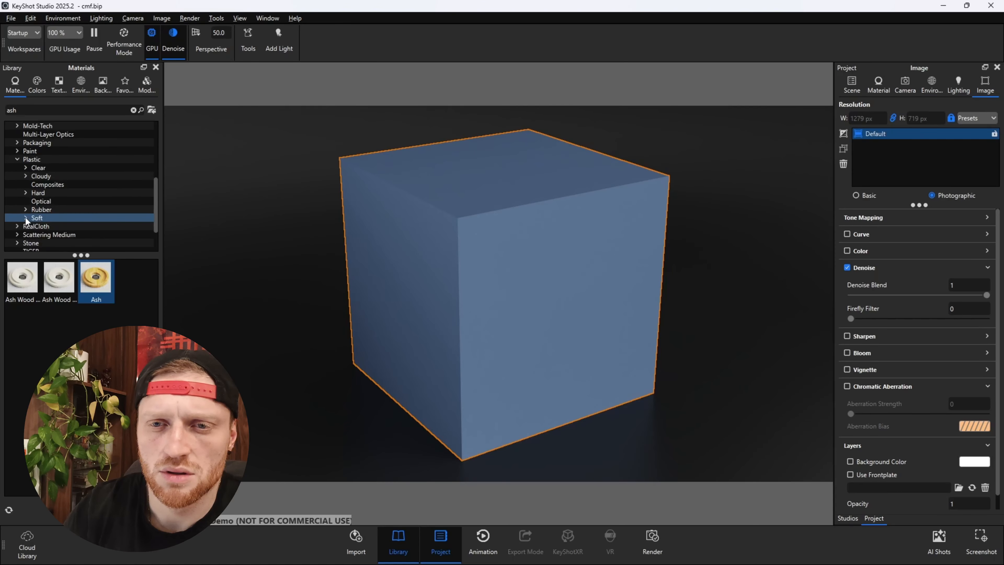
pyautogui.click(25, 194)
pyautogui.click(48, 201)
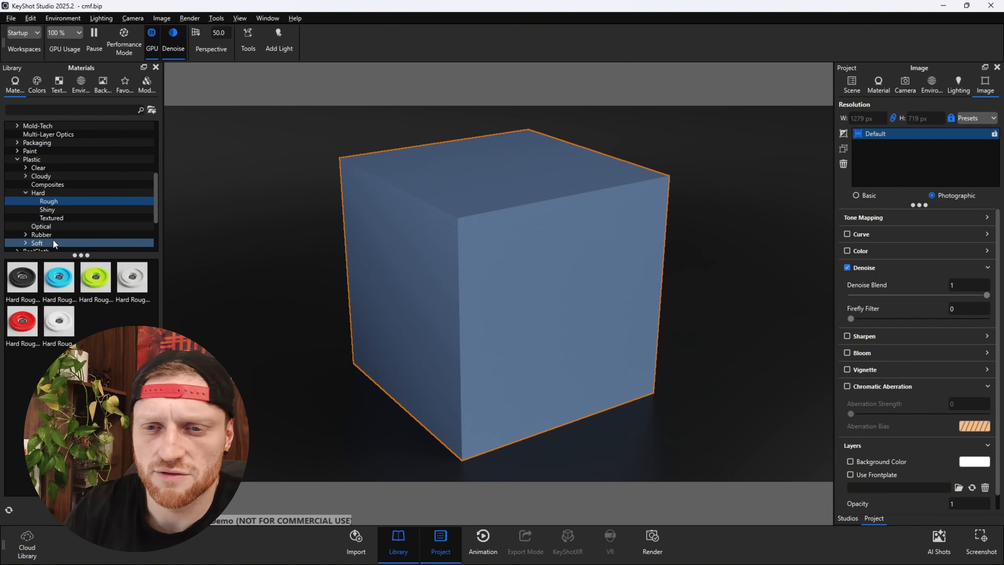
pyautogui.moveTo(59, 320); pyautogui.dragTo(433, 245)
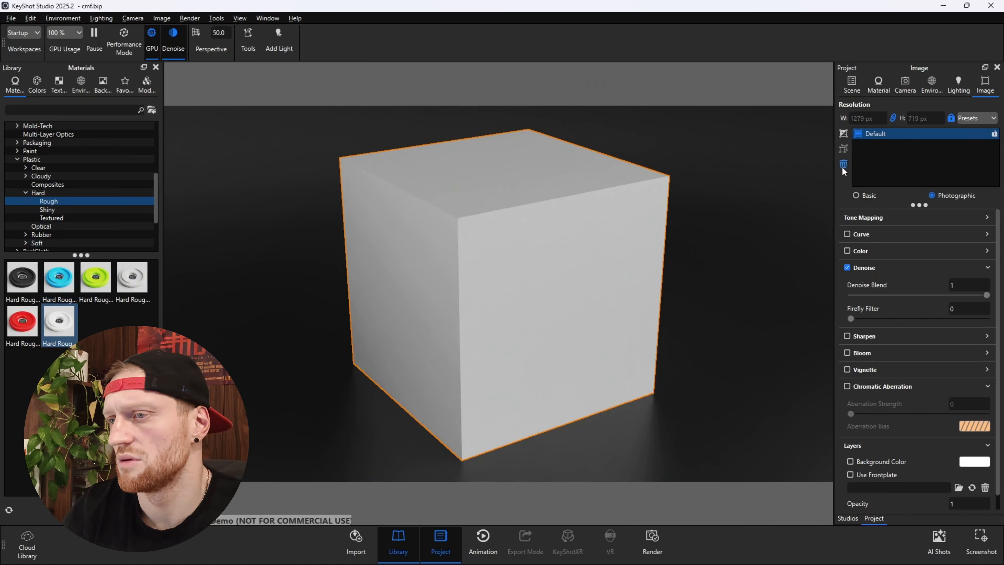
# Change the cube material's diffuse color to dark grey 242424 with a value of 14%
pyautogui.click(851, 86)
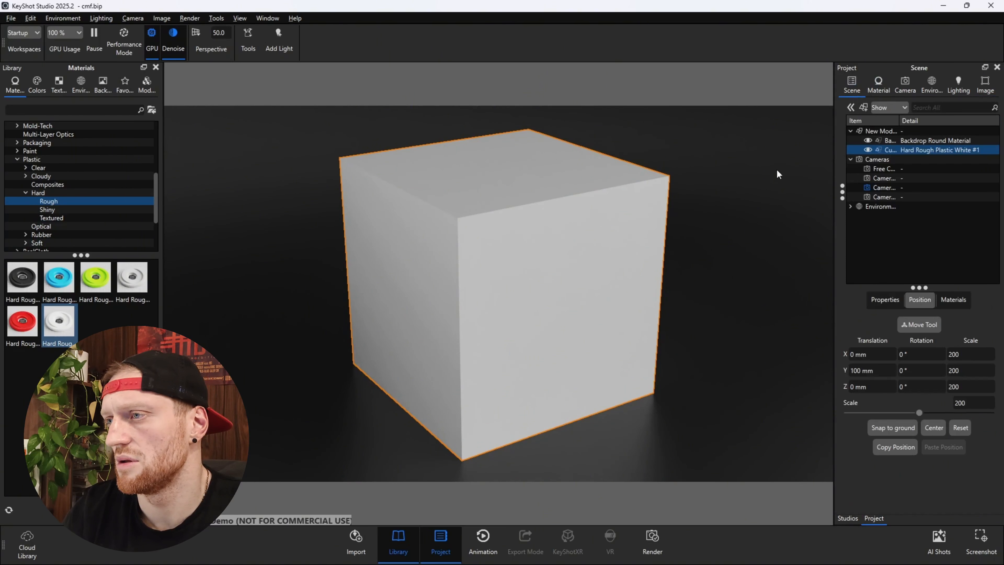
pyautogui.doubleClick(590, 252)
pyautogui.click(971, 175)
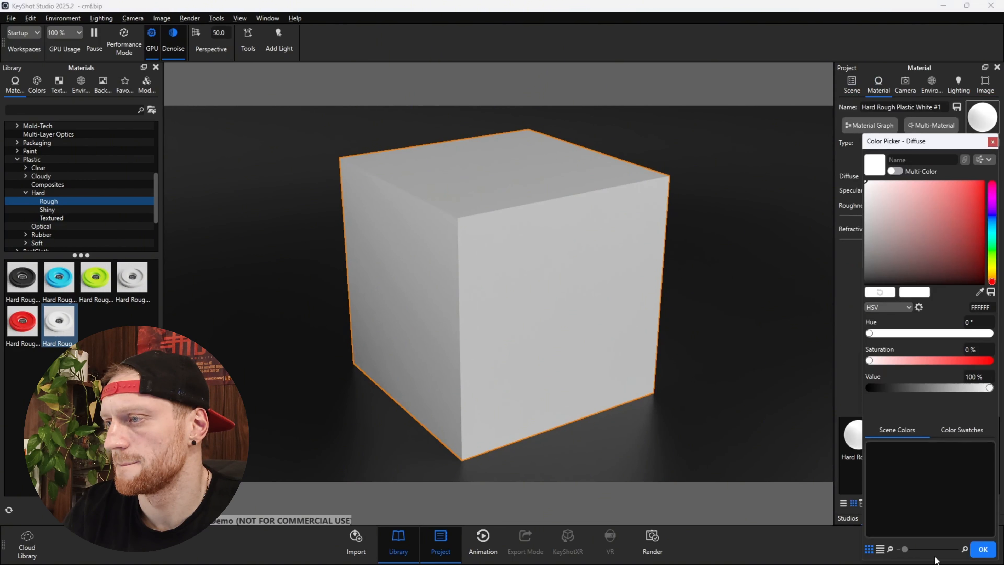
pyautogui.moveTo(935, 390); pyautogui.dragTo(884, 391)
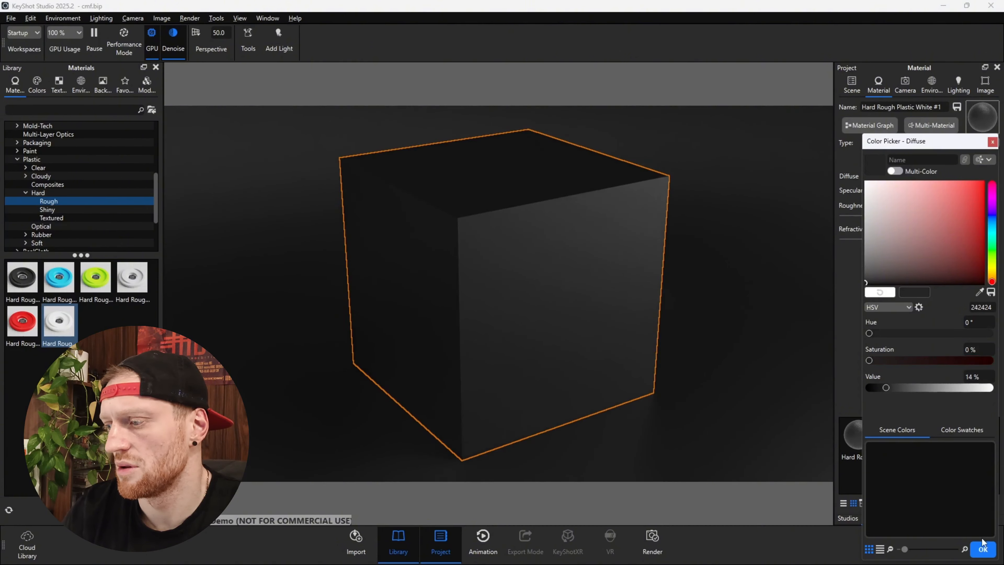
pyautogui.click(983, 548)
# Examine the dark plastic cube and its backdrop from several angles and distances
pyautogui.scroll(-3, 723, 292)
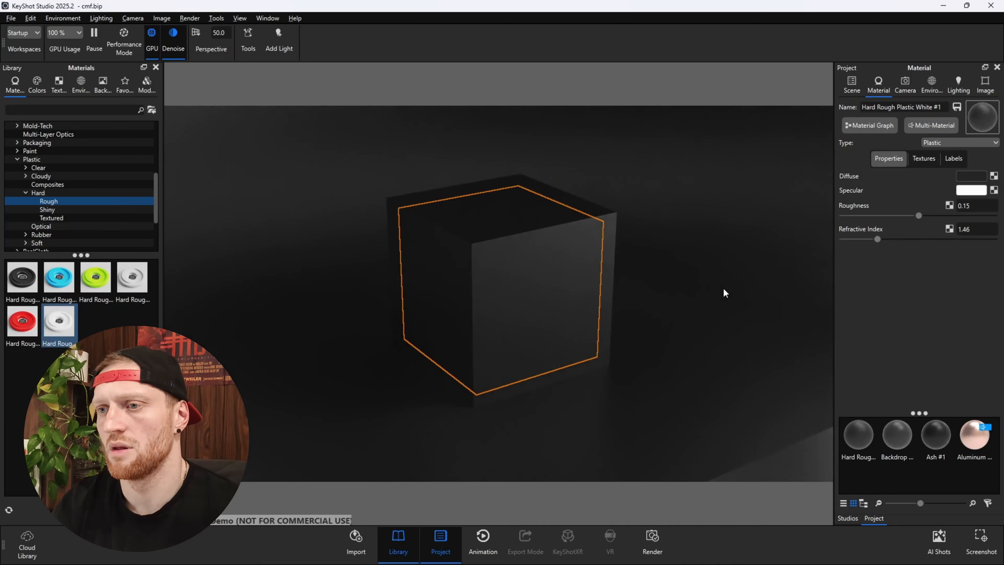
pyautogui.scroll(-2, 724, 288)
pyautogui.moveTo(667, 266); pyautogui.dragTo(687, 374, button='middle')
pyautogui.scroll(-4, 688, 374)
pyautogui.moveTo(658, 358); pyautogui.dragTo(607, 389)
pyautogui.scroll(4, 608, 389)
pyautogui.moveTo(607, 390); pyautogui.dragTo(593, 243, button='middle')
pyautogui.scroll(2, 594, 244)
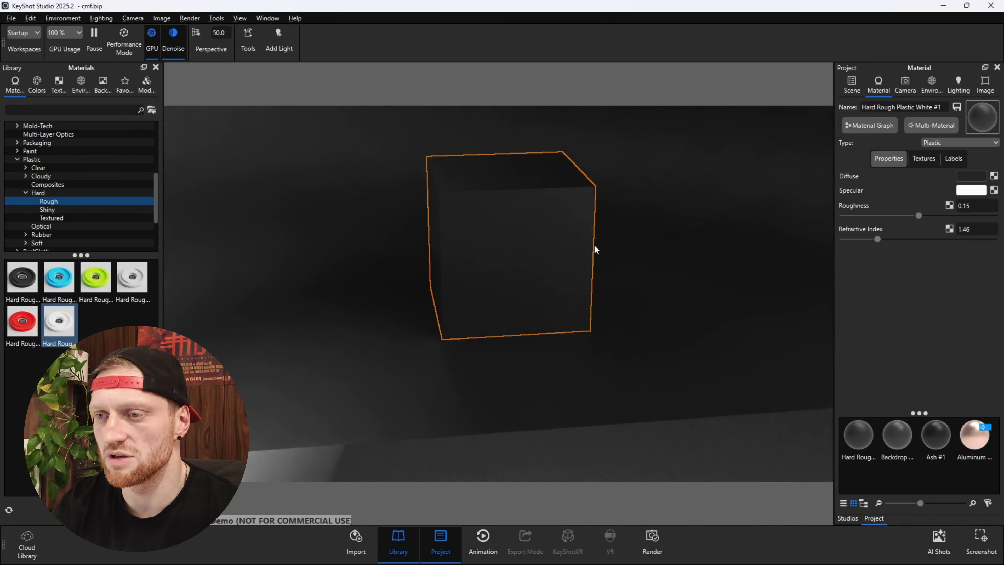
pyautogui.moveTo(595, 248); pyautogui.dragTo(704, 352)
pyautogui.moveTo(703, 352)
pyautogui.mouseDown(button='middle')
pyautogui.moveTo(700, 336)
pyautogui.moveTo(698, 346)
pyautogui.mouseUp(button='middle')
pyautogui.scroll(1, 699, 334)
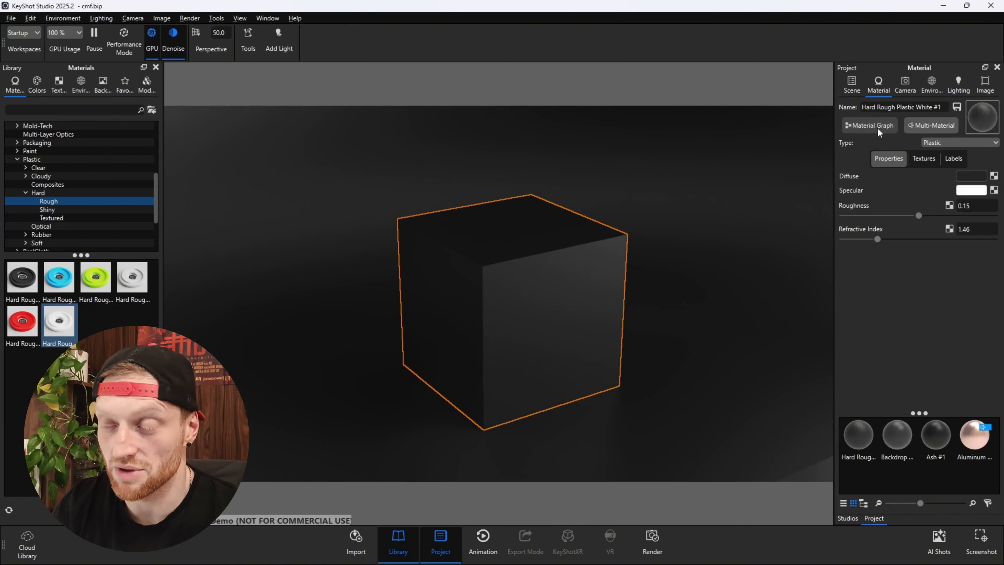
# Open the cube material's Material Graph and arrange its window beside the cube so both are visible
pyautogui.moveTo(759, 269); pyautogui.dragTo(511, 260)
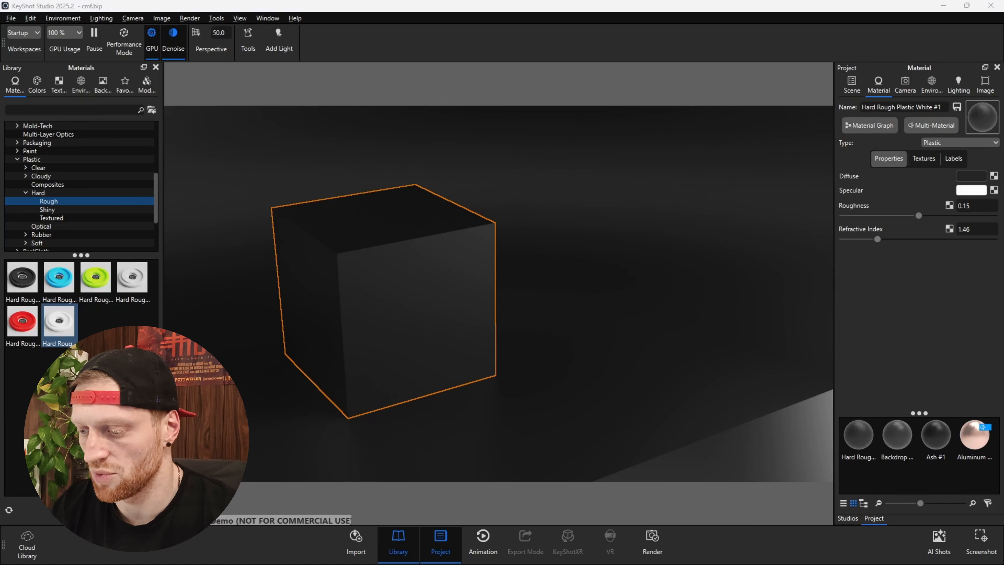
pyautogui.moveTo(695, 564); pyautogui.dragTo(816, 84)
pyautogui.moveTo(747, 378); pyautogui.dragTo(740, 564)
pyautogui.moveTo(817, 16); pyautogui.dragTo(853, 16)
pyautogui.moveTo(587, 196); pyautogui.dragTo(502, 203)
pyautogui.scroll(-4, 701, 233)
pyautogui.scroll(5, 636, 259)
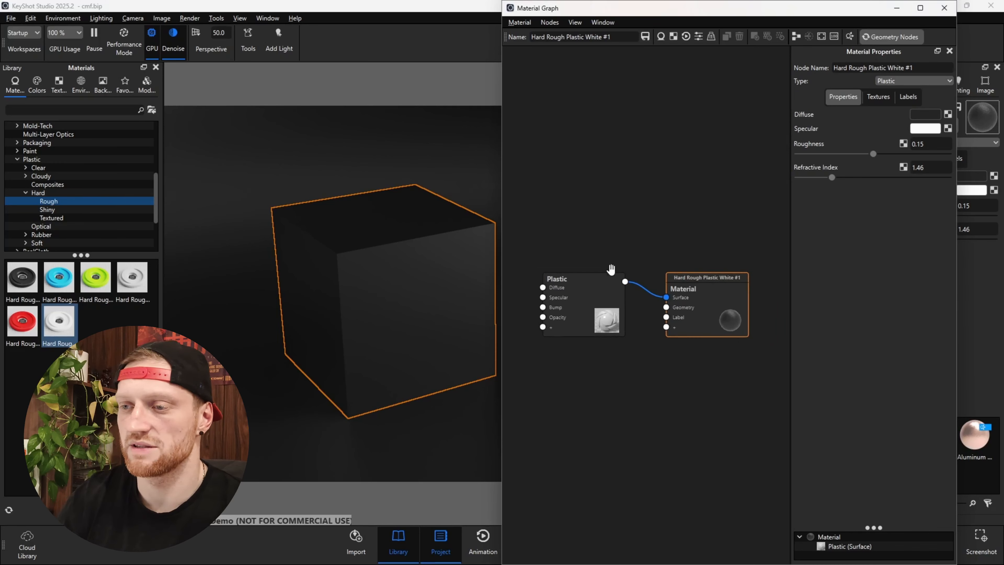
pyautogui.scroll(-1, 632, 312)
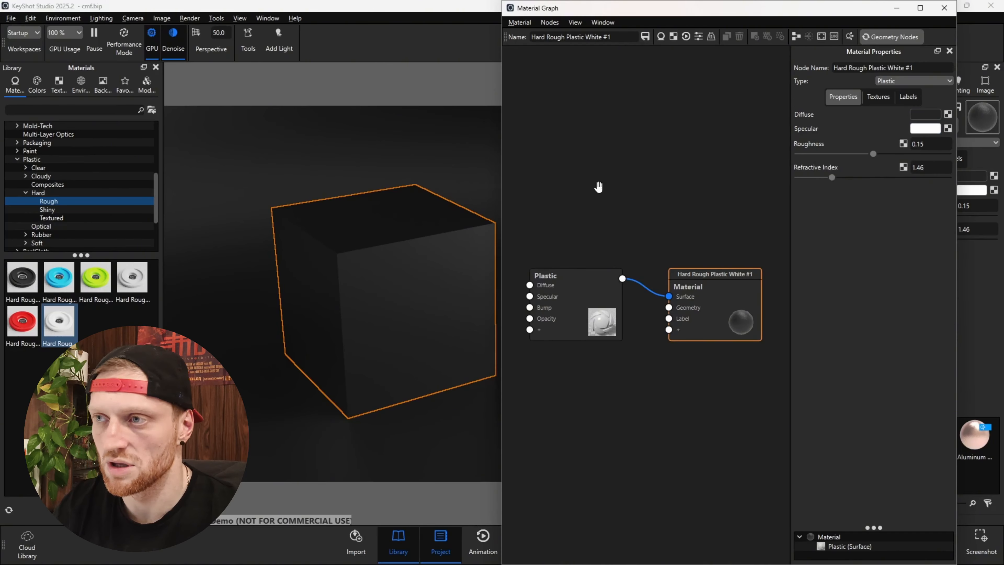
# Add a Brushed texture node and connect it to the Diffuse input of the Plastic node
pyautogui.rightClick(576, 138)
pyautogui.moveTo(594, 198)
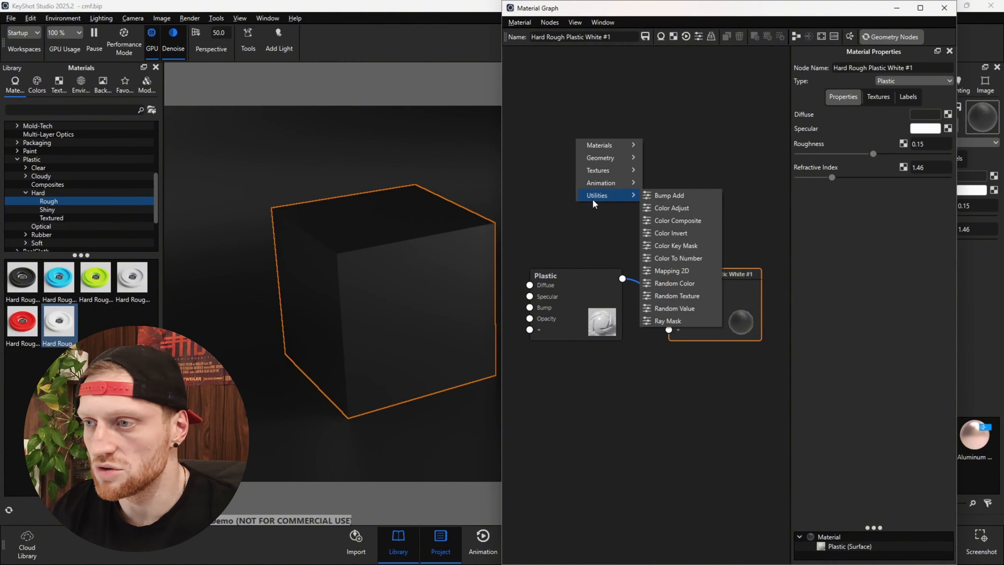
pyautogui.moveTo(605, 166)
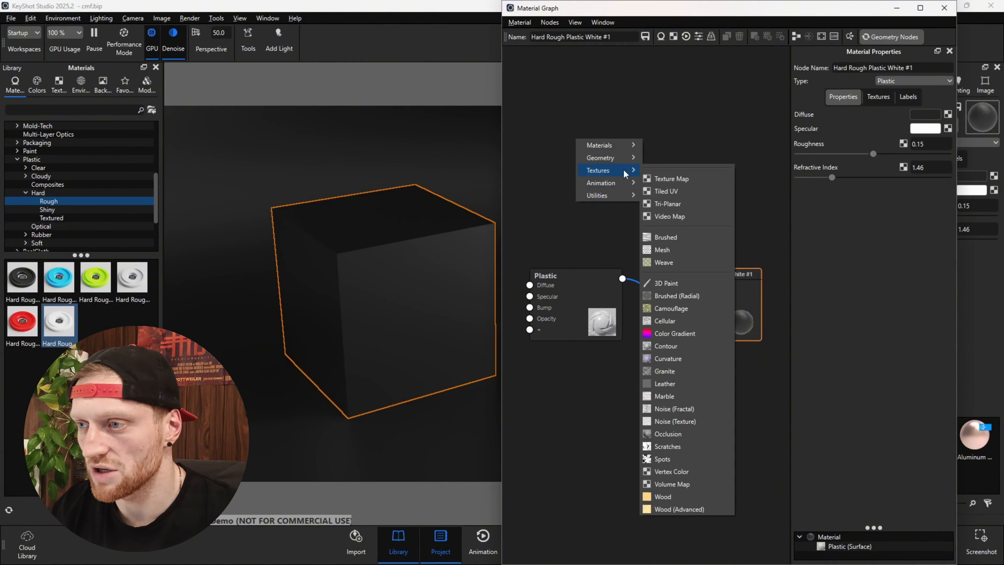
pyautogui.click(670, 239)
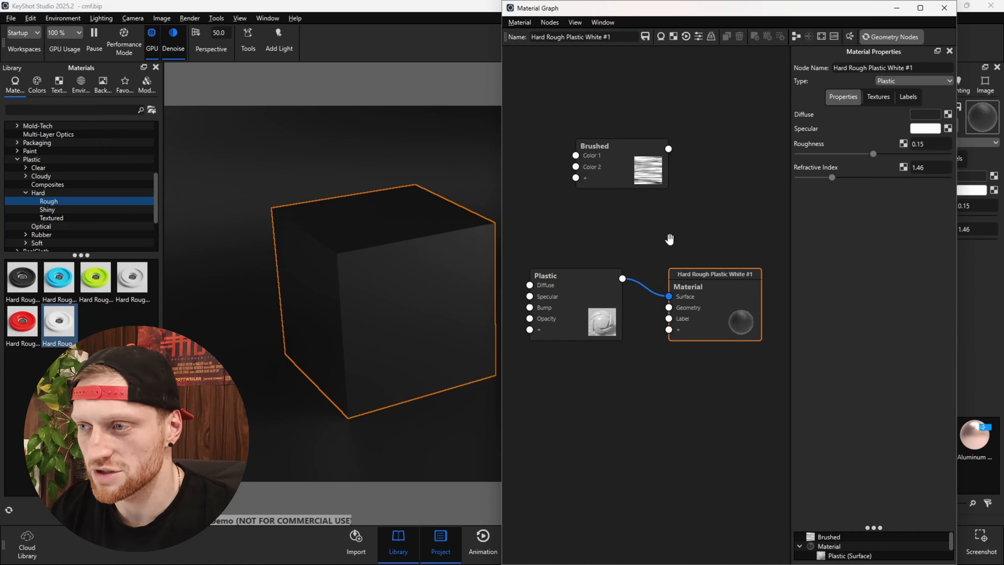
pyautogui.moveTo(637, 186)
pyautogui.mouseDown()
pyautogui.moveTo(573, 322)
pyautogui.moveTo(560, 425)
pyautogui.mouseUp()
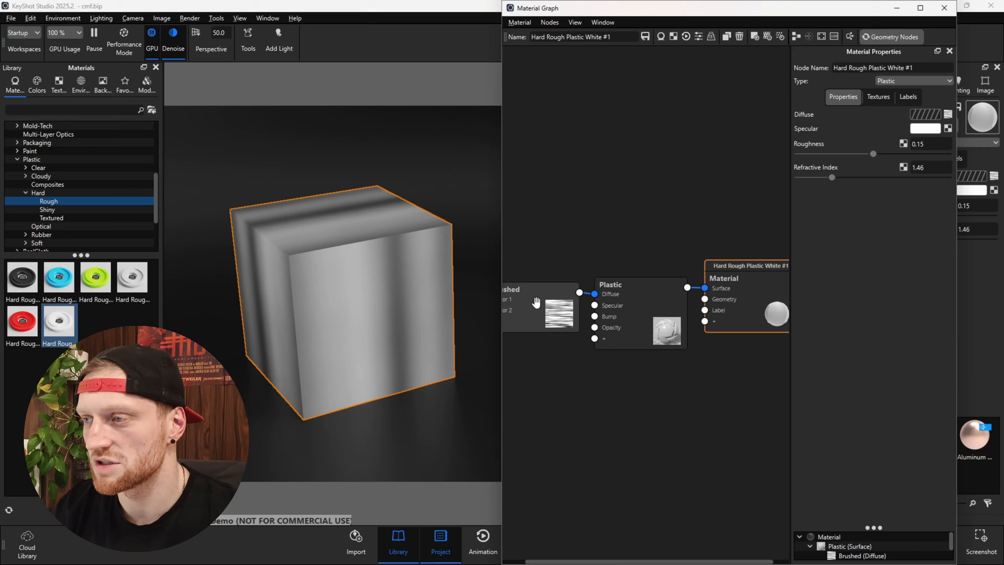
pyautogui.moveTo(532, 306); pyautogui.dragTo(536, 308)
pyautogui.scroll(-1, 576, 311)
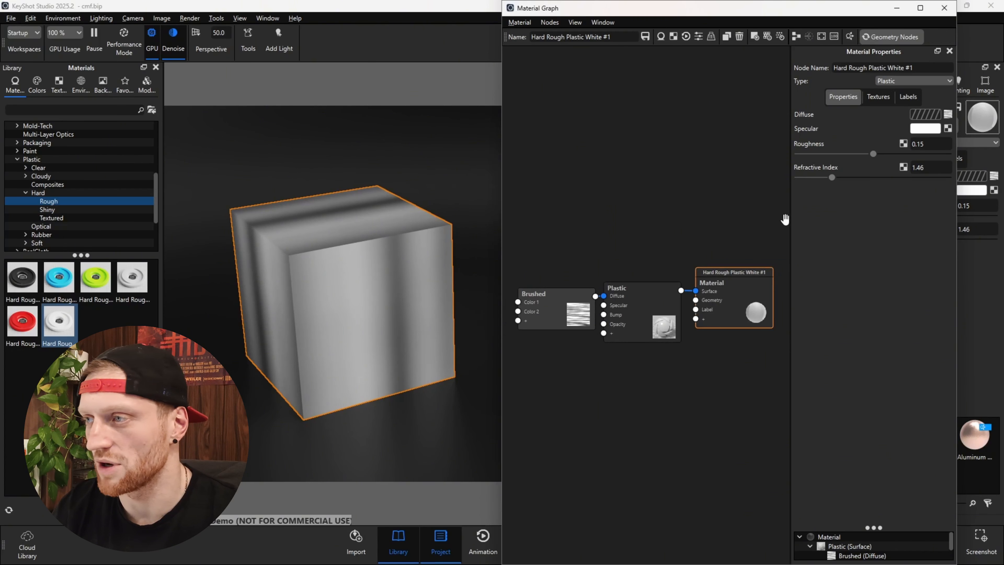
# Set the Brushed texture's linked width and height to 50 mm
pyautogui.click(569, 309)
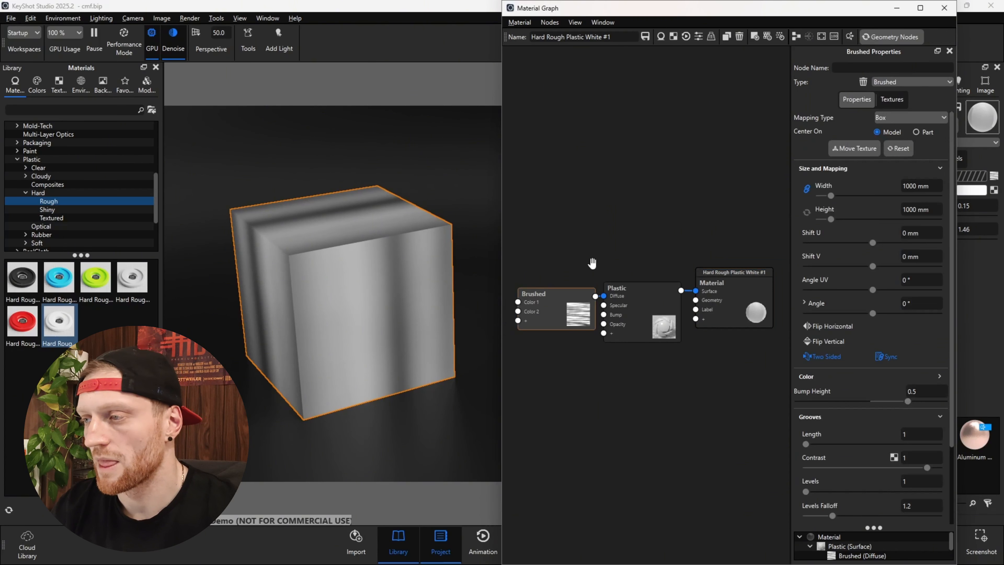
pyautogui.moveTo(831, 195); pyautogui.dragTo(868, 200)
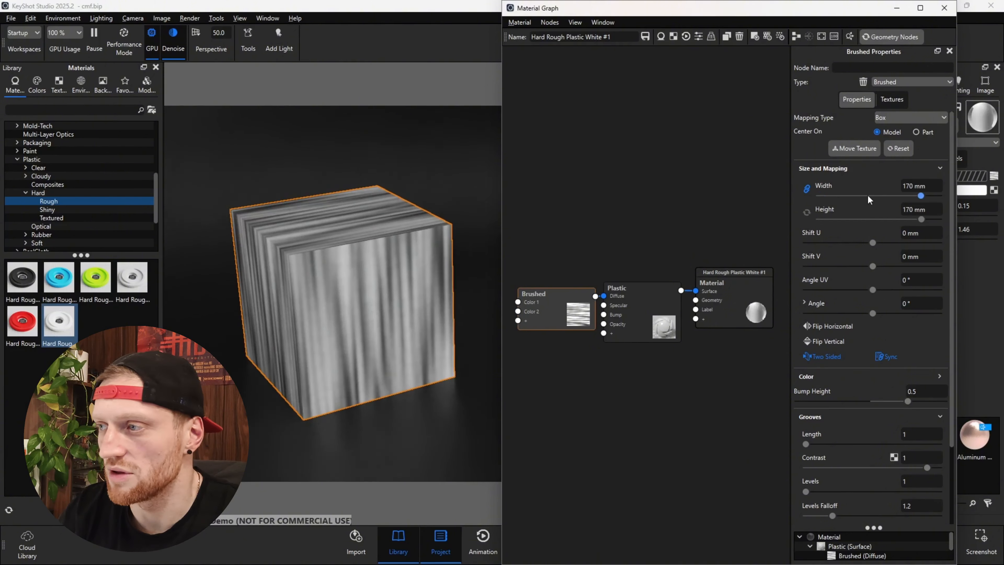
pyautogui.doubleClick(905, 186)
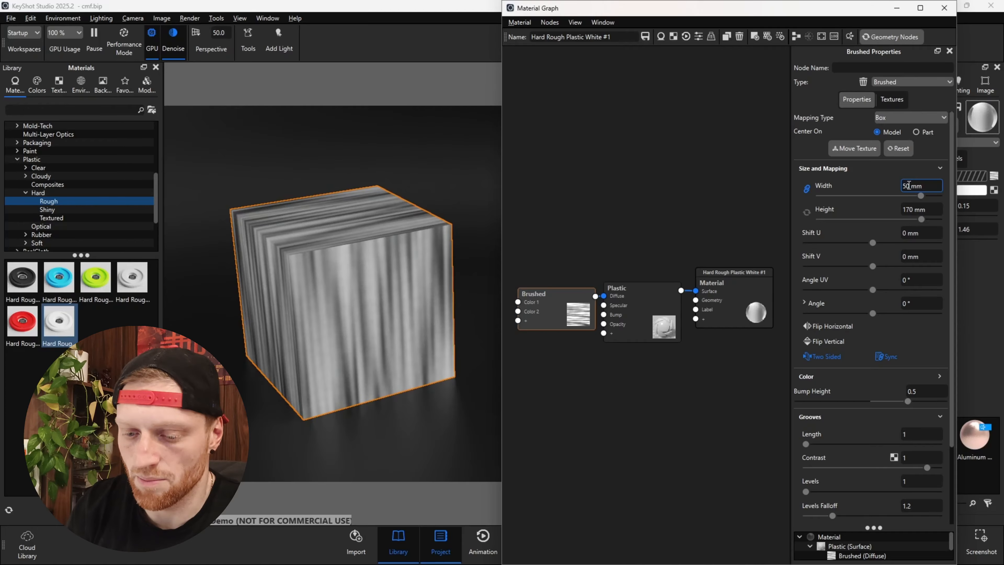
pyautogui.press('Return')
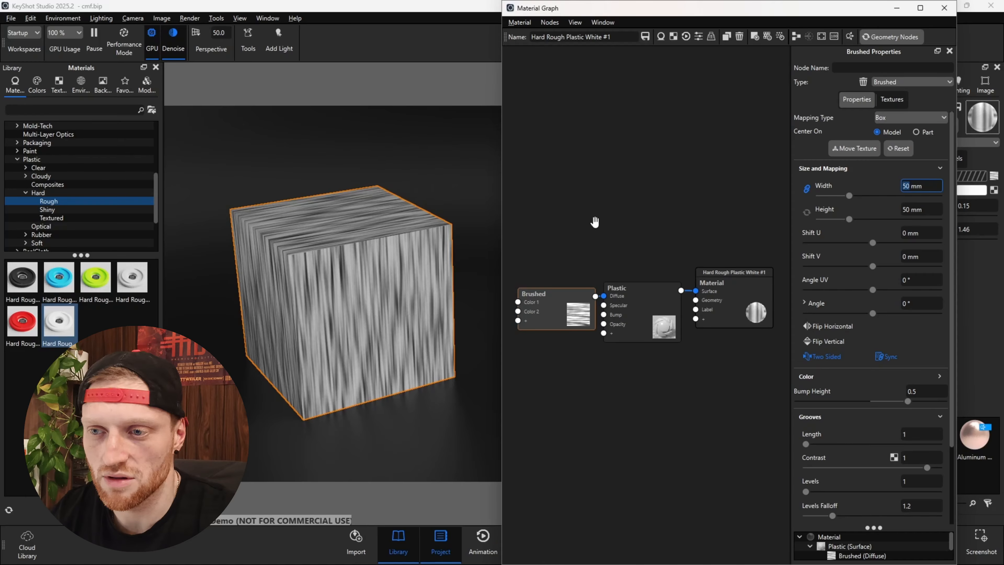
# Set the Brushed texture's bump height to about -1, and try a groove length of about 1.08 before returning it to 1
pyautogui.click(930, 391)
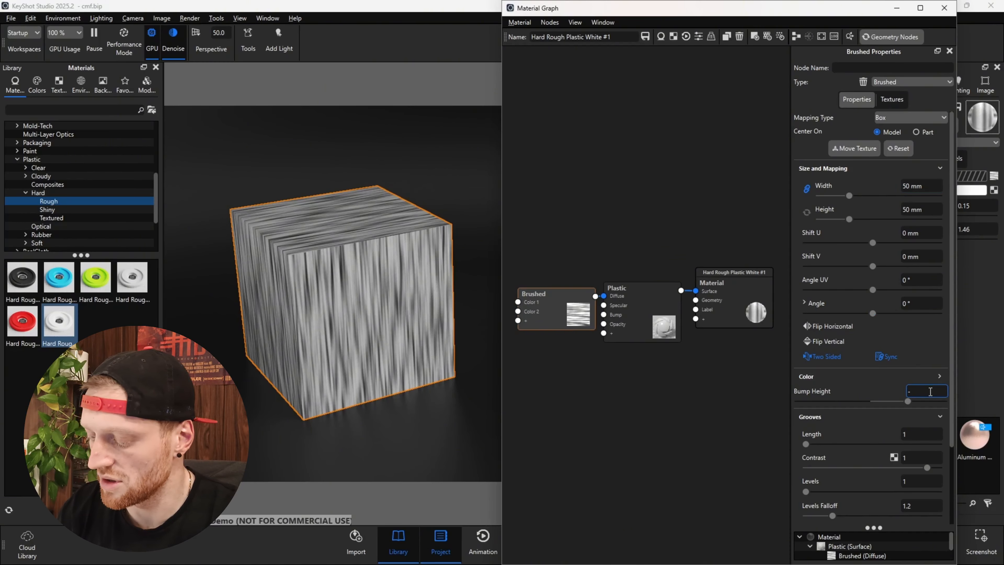
pyautogui.press('Return')
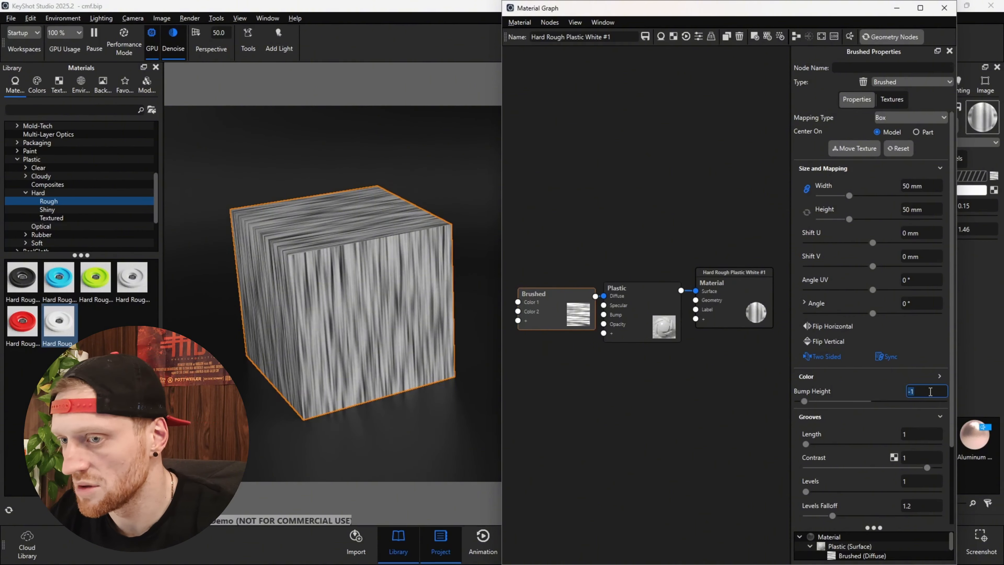
pyautogui.scroll(-1, 808, 407)
pyautogui.moveTo(806, 412)
pyautogui.mouseDown()
pyautogui.moveTo(869, 412)
pyautogui.moveTo(811, 412)
pyautogui.mouseUp()
pyautogui.scroll(5, 377, 303)
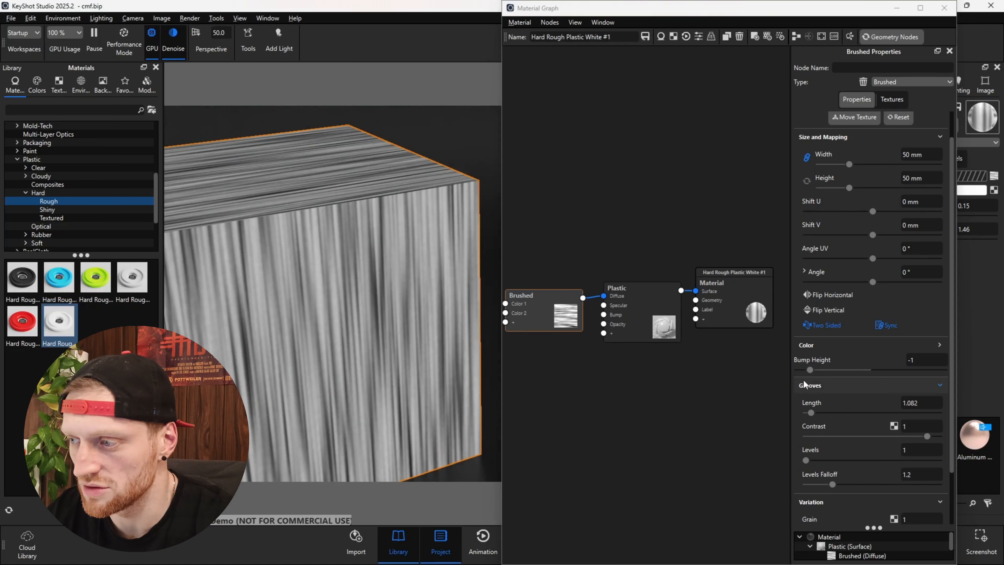
pyautogui.moveTo(810, 370); pyautogui.dragTo(810, 371)
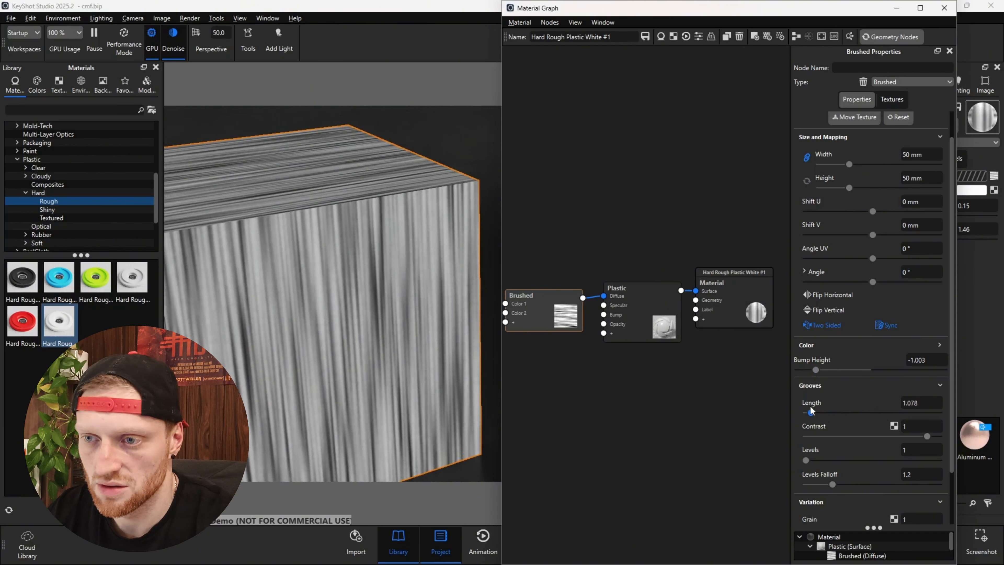
pyautogui.moveTo(811, 414); pyautogui.dragTo(768, 407)
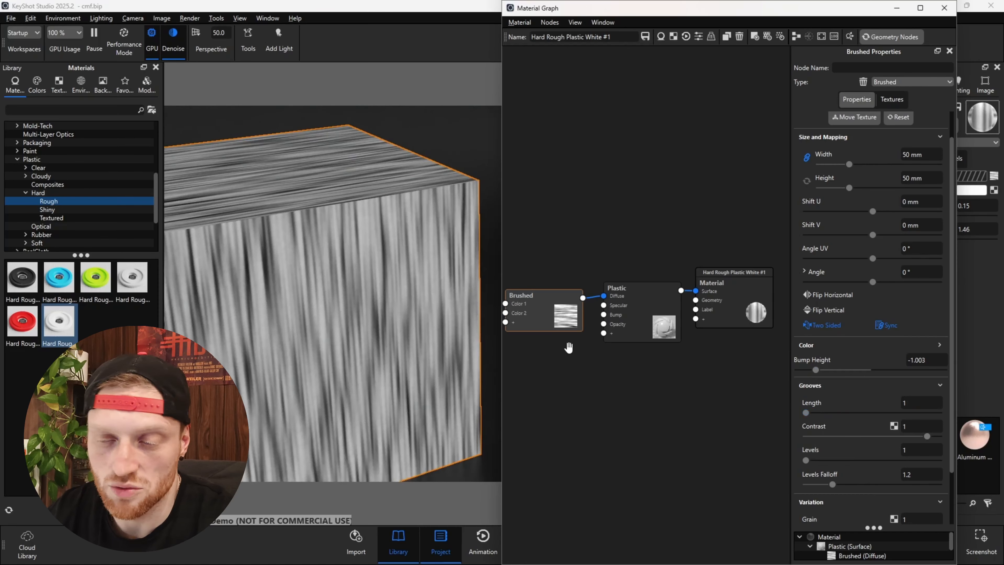
# Lower the Brushed texture's groove contrast to about 0.824 and disconnect the texture from the Plastic node's Diffuse input
pyautogui.scroll(-3, 331, 315)
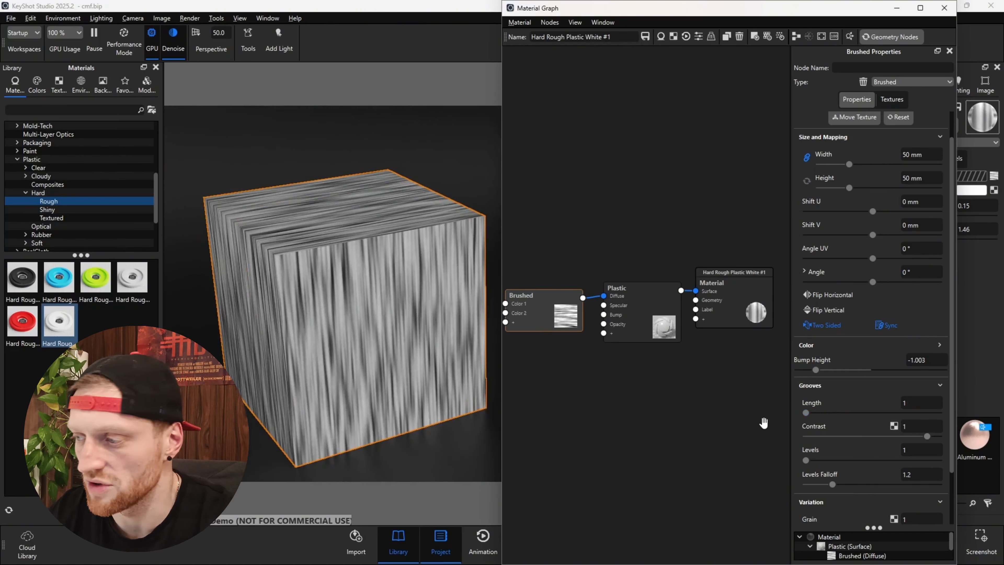
pyautogui.moveTo(927, 436); pyautogui.dragTo(894, 437)
pyautogui.rightClick(631, 380)
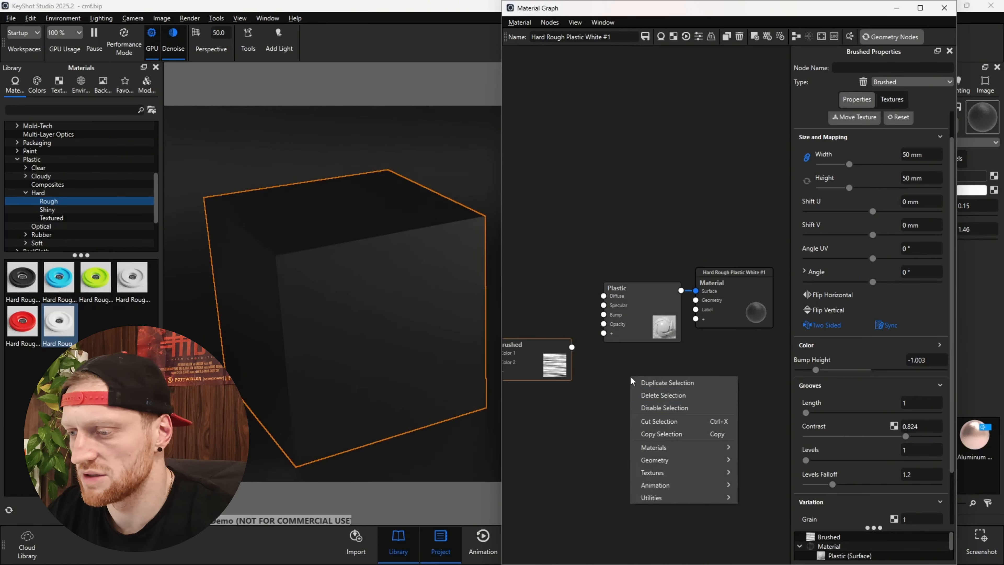
pyautogui.moveTo(680, 453)
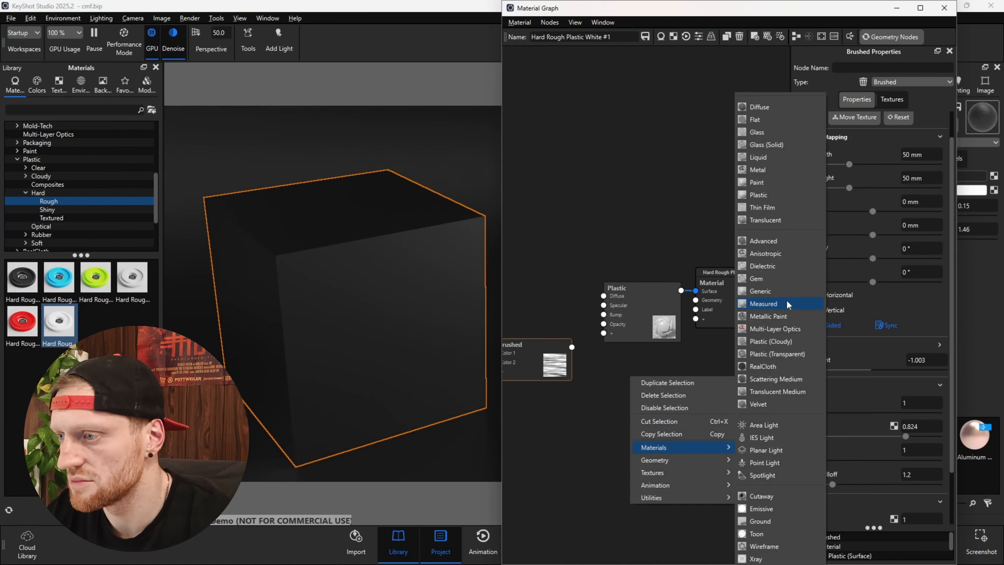
pyautogui.click(759, 194)
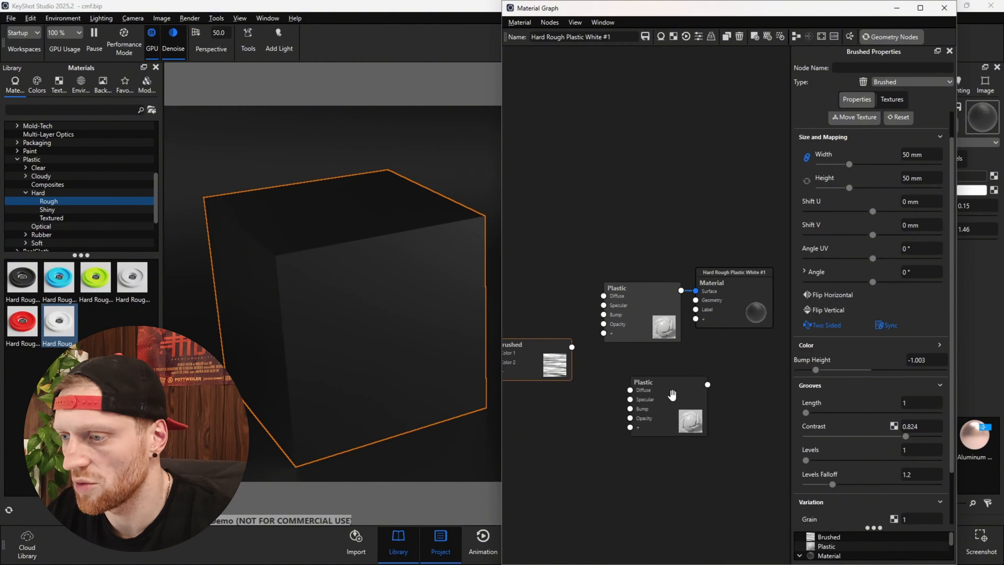
pyautogui.moveTo(672, 394); pyautogui.dragTo(651, 383)
pyautogui.press('Delete')
# Add a Metal node to the graph and connect it to the Label input of the Material node
pyautogui.rightClick(651, 384)
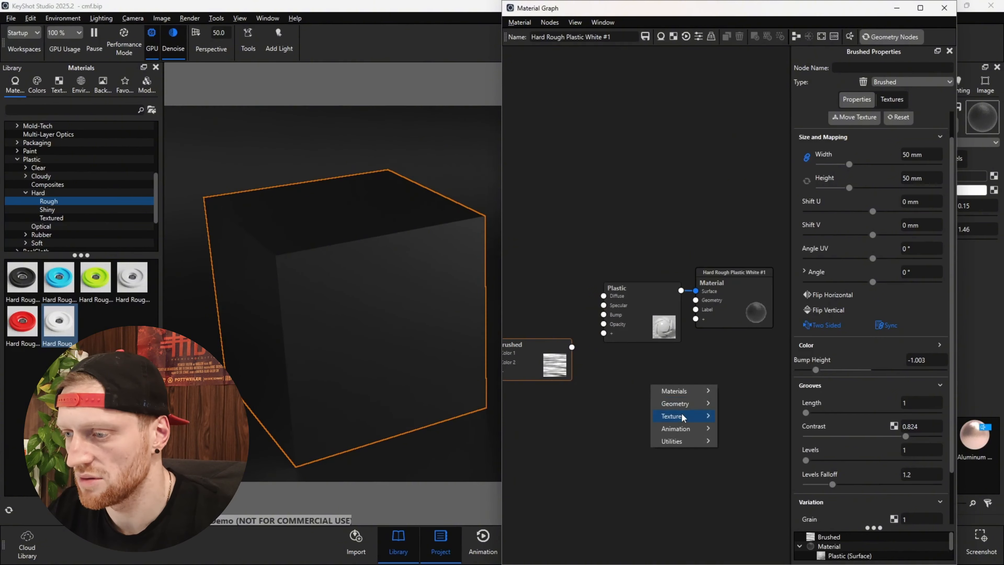
pyautogui.moveTo(693, 431)
pyautogui.moveTo(702, 395)
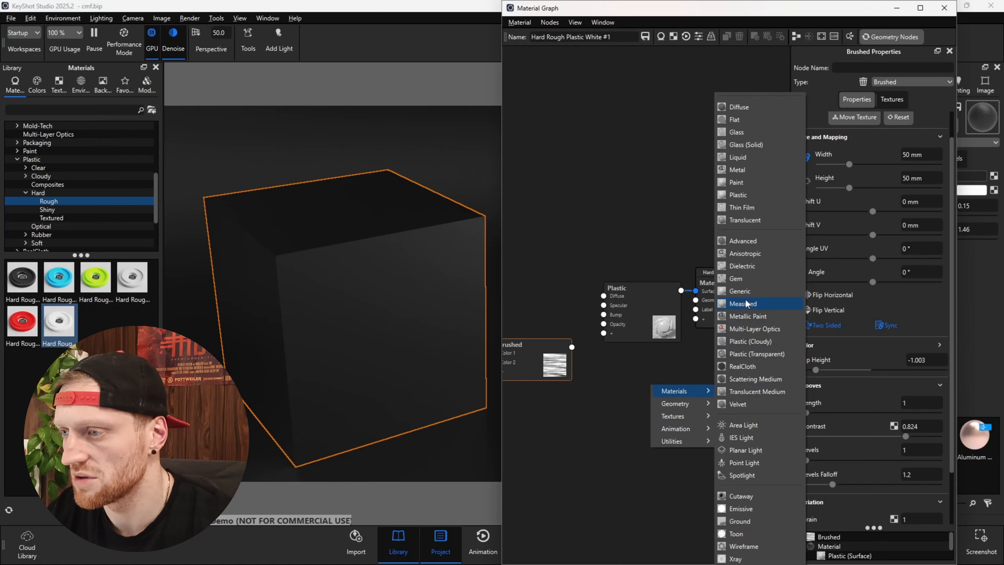
pyautogui.click(745, 173)
pyautogui.moveTo(706, 410); pyautogui.dragTo(695, 310)
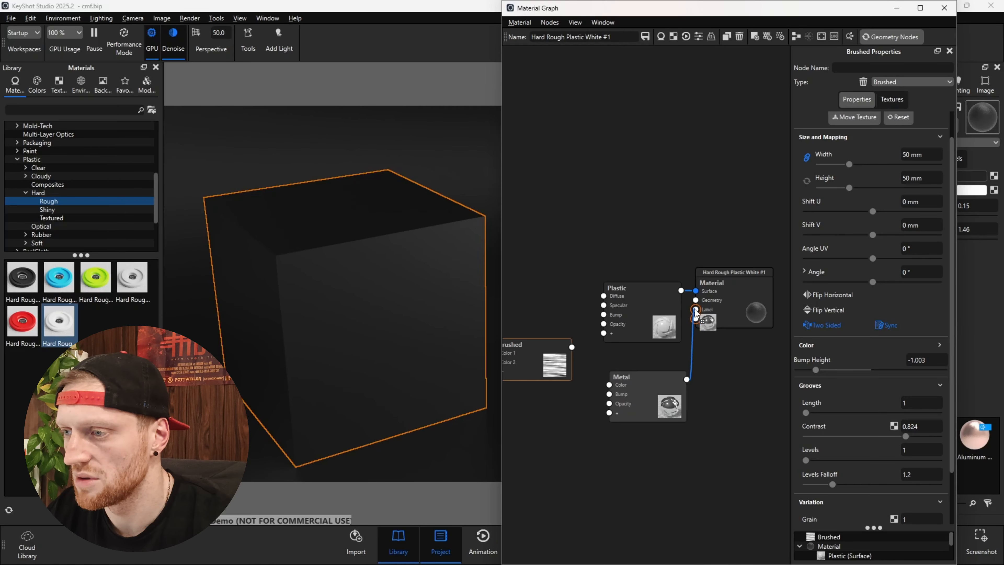
pyautogui.moveTo(669, 402); pyautogui.dragTo(658, 391)
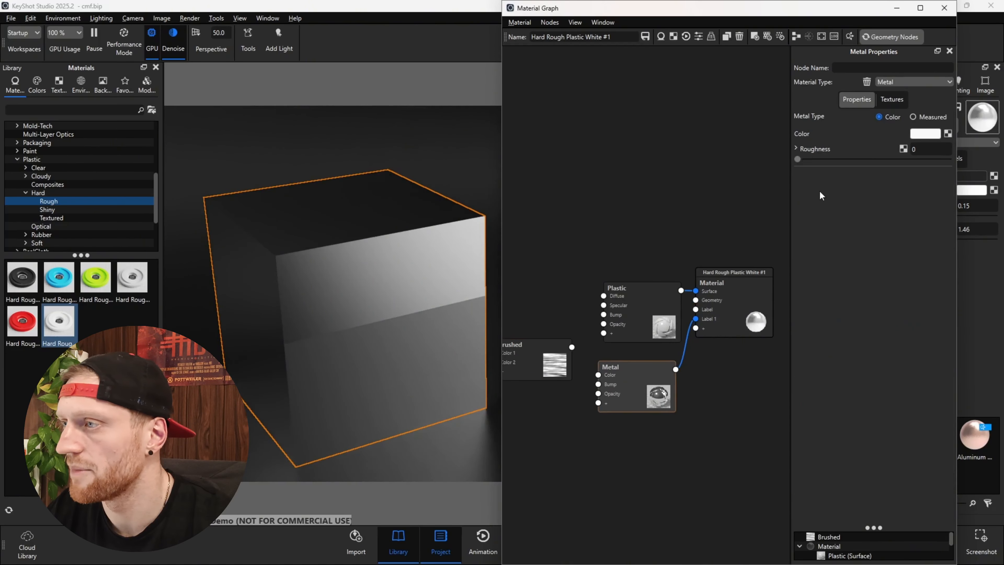
# Switch the Metal node to the Measured type with the Gold preset and set its roughness to 0.1
pyautogui.click(925, 116)
pyautogui.click(922, 133)
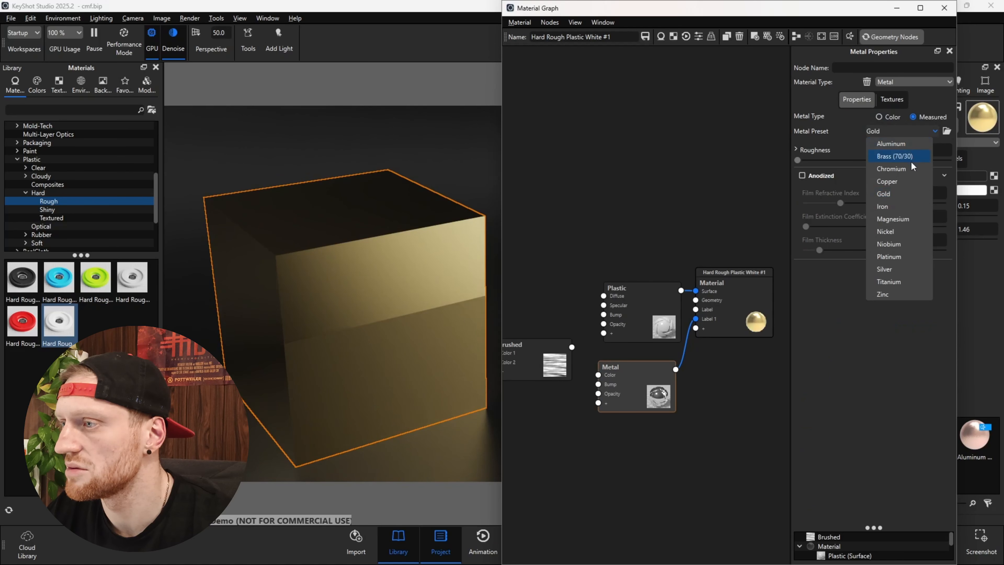
pyautogui.click(907, 195)
pyautogui.click(928, 155)
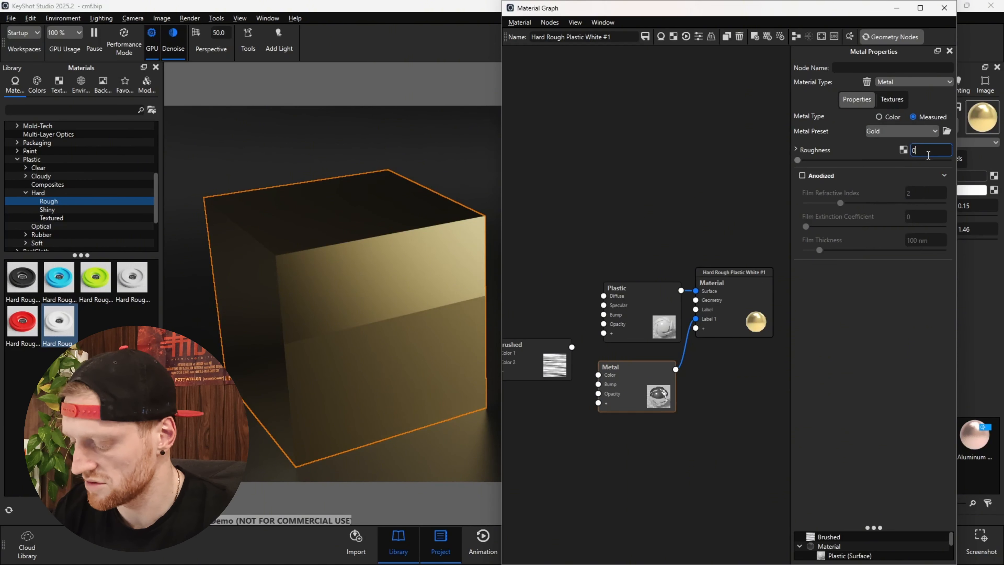
pyautogui.write('.1')
pyautogui.press('Return')
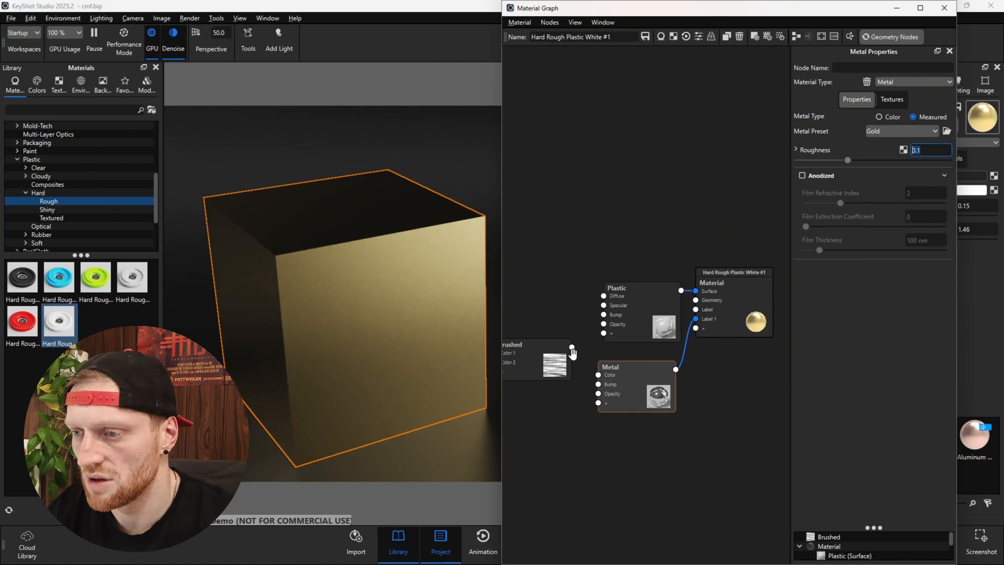
# Connect the Brushed texture to the Metal node's Opacity input and lower its groove contrast to about 0.384
pyautogui.moveTo(572, 348)
pyautogui.mouseDown()
pyautogui.moveTo(598, 393)
pyautogui.moveTo(557, 376)
pyautogui.moveTo(557, 389)
pyautogui.mouseUp()
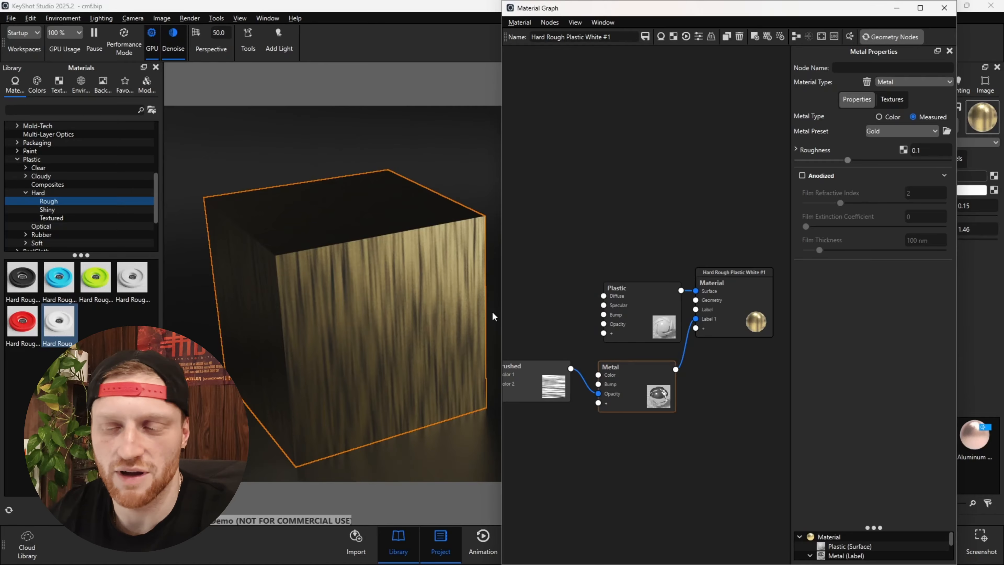
pyautogui.moveTo(553, 358); pyautogui.dragTo(554, 374)
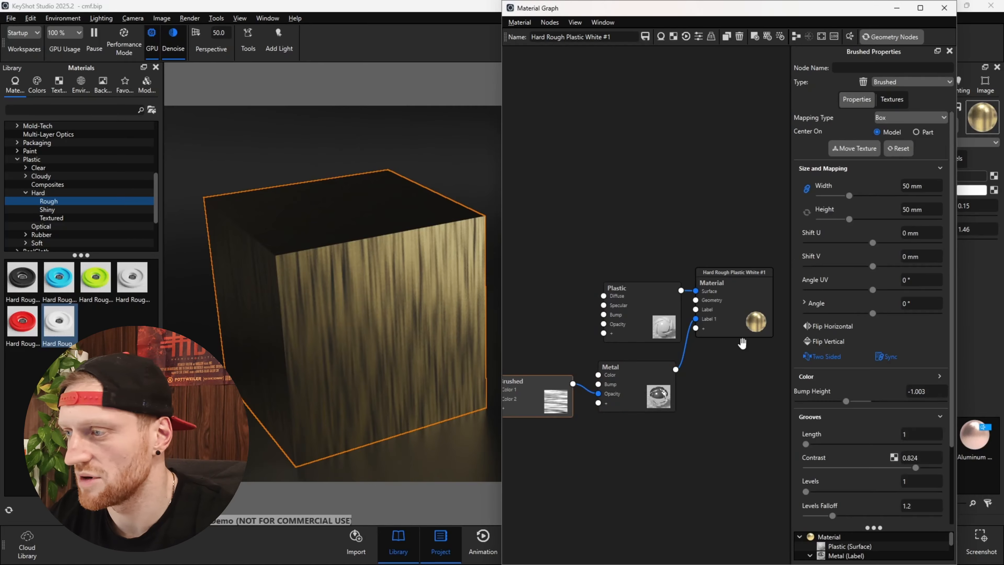
pyautogui.moveTo(915, 467); pyautogui.dragTo(856, 465)
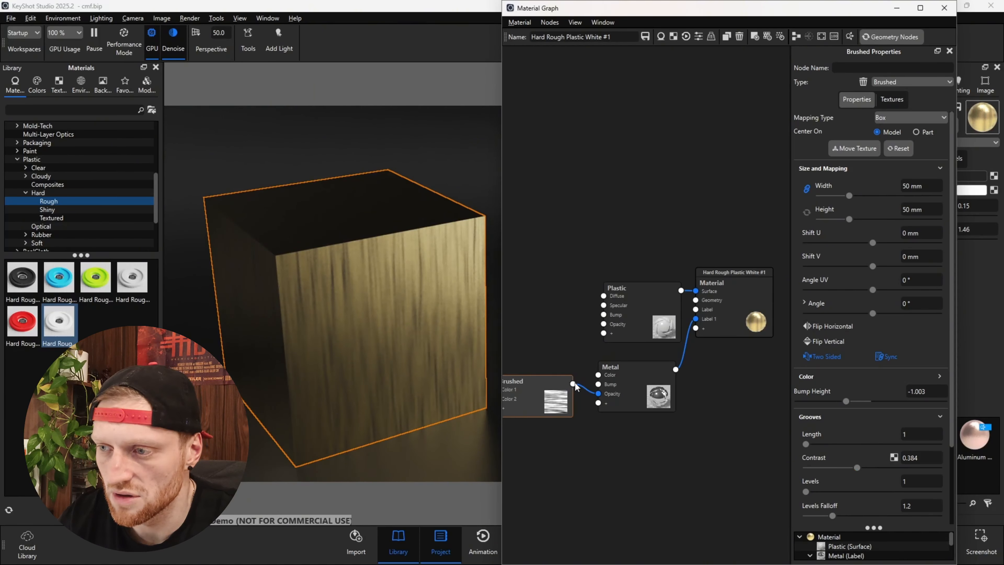
# Connect the Brushed texture to the Plastic node's Bump input as well, and set its groove contrast to 3 after trying 1
pyautogui.moveTo(573, 384)
pyautogui.mouseDown()
pyautogui.moveTo(605, 319)
pyautogui.moveTo(614, 327)
pyautogui.mouseUp()
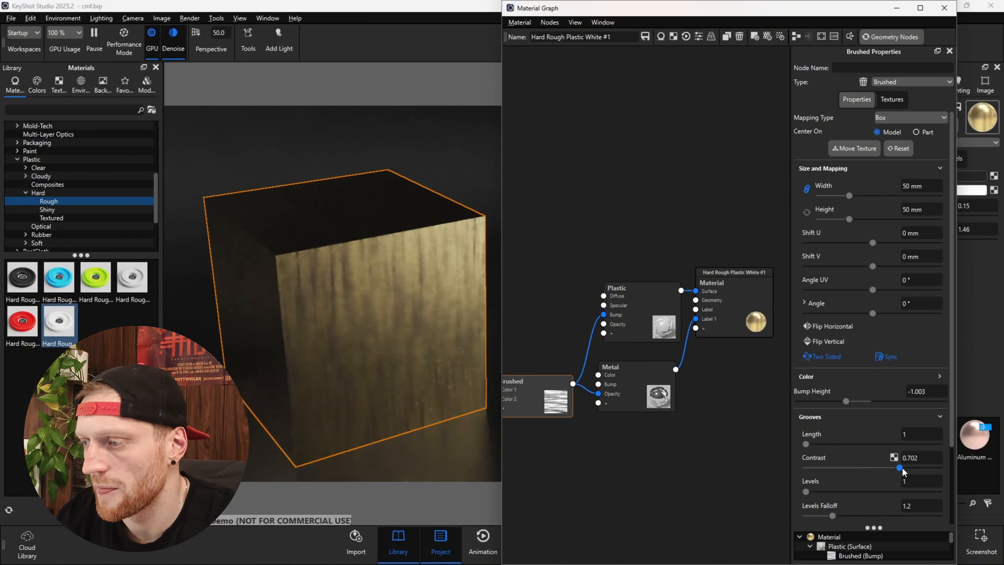
pyautogui.doubleClick(932, 459)
pyautogui.write('1')
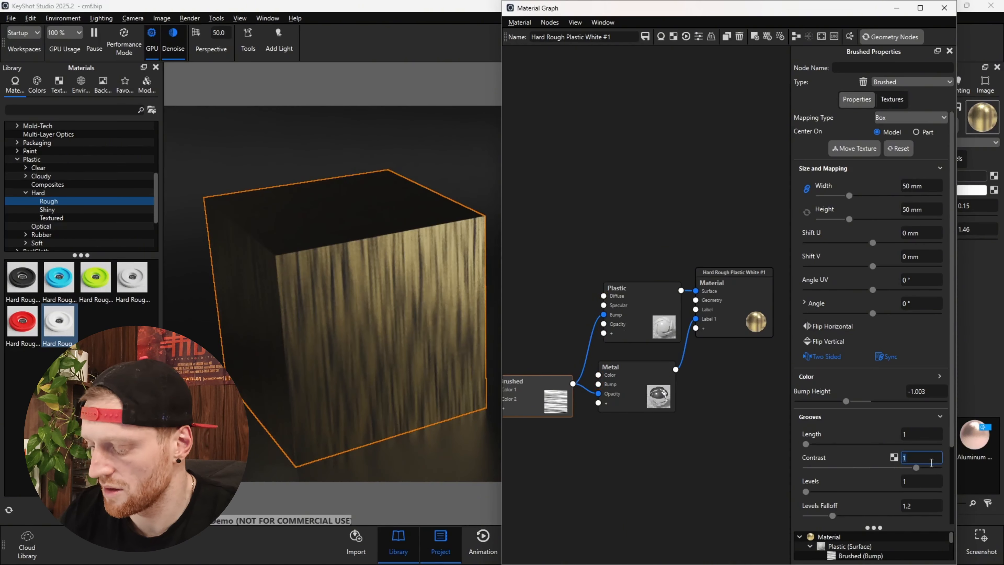
pyautogui.press('BackSpace')
pyautogui.write('3')
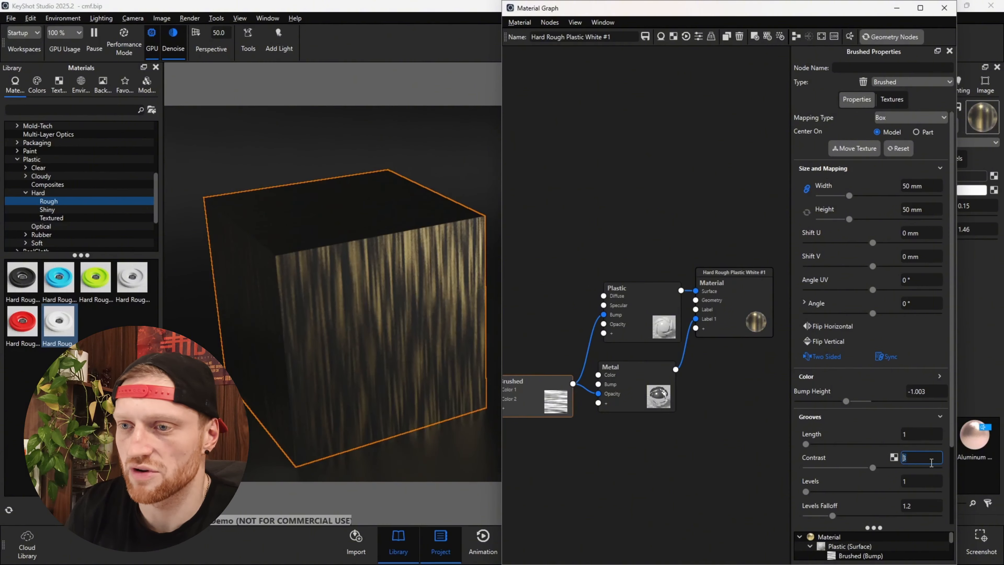
# Set the Brushed texture's groove levels to 3 and inspect the pattern on the cube up close
pyautogui.moveTo(419, 336)
pyautogui.mouseDown()
pyautogui.moveTo(420, 267)
pyautogui.moveTo(418, 279)
pyautogui.moveTo(411, 267)
pyautogui.moveTo(371, 270)
pyautogui.moveTo(374, 387)
pyautogui.moveTo(389, 408)
pyautogui.moveTo(442, 392)
pyautogui.moveTo(458, 424)
pyautogui.moveTo(475, 387)
pyautogui.moveTo(382, 281)
pyautogui.moveTo(341, 286)
pyautogui.moveTo(372, 277)
pyautogui.moveTo(261, 231)
pyautogui.moveTo(198, 242)
pyautogui.moveTo(211, 301)
pyautogui.moveTo(332, 281)
pyautogui.mouseUp()
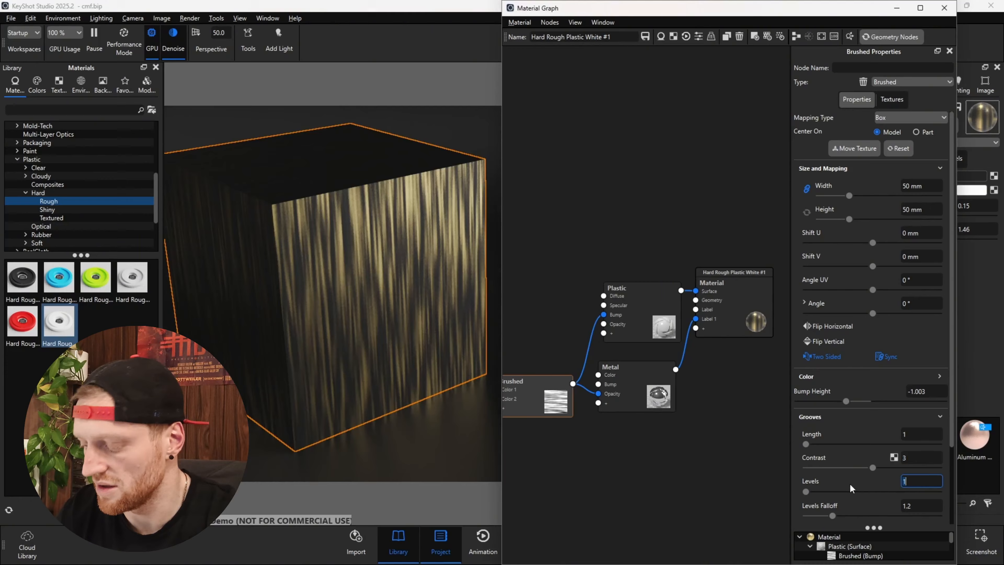
pyautogui.write('3')
pyautogui.press('Return')
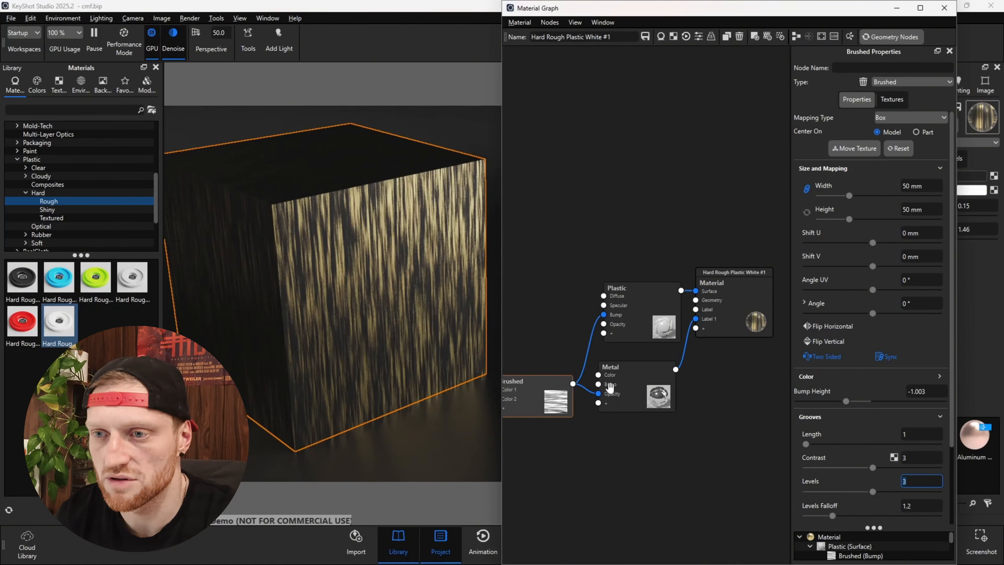
pyautogui.scroll(5, 331, 259)
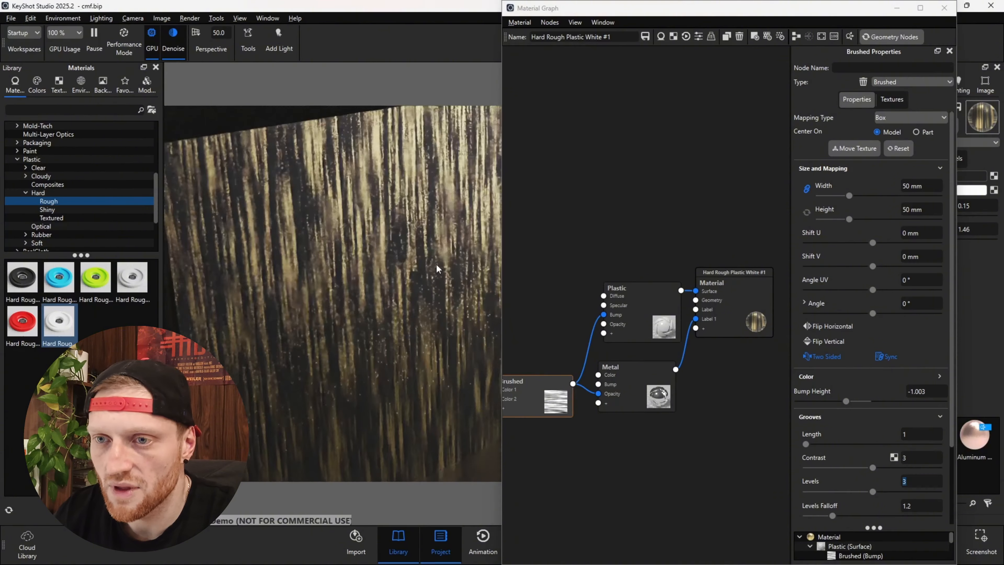
pyautogui.scroll(-5, 436, 264)
pyautogui.moveTo(436, 264); pyautogui.dragTo(355, 238)
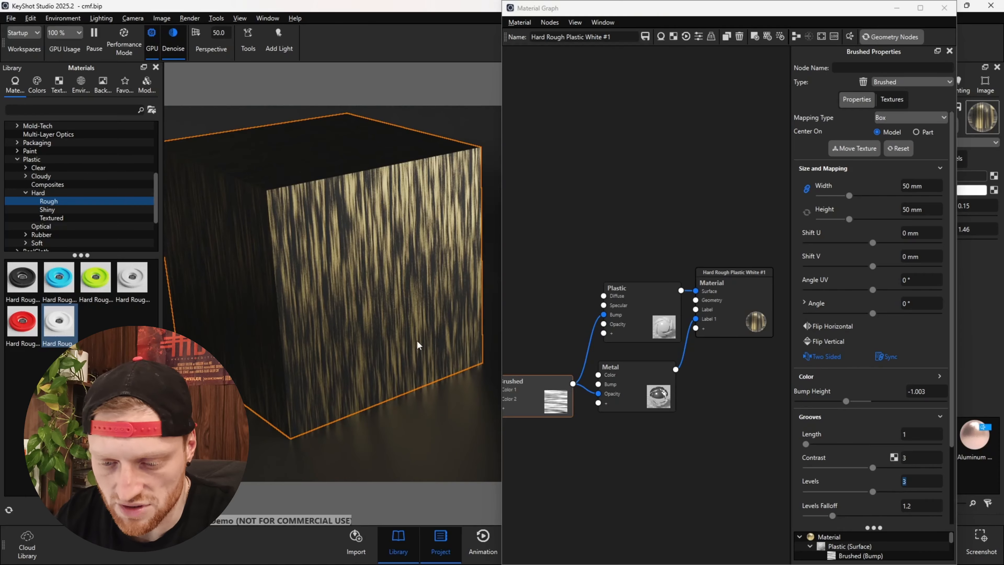
# Raise the Brushed texture's grain variation to 3 and on to 6
pyautogui.scroll(-2, 842, 443)
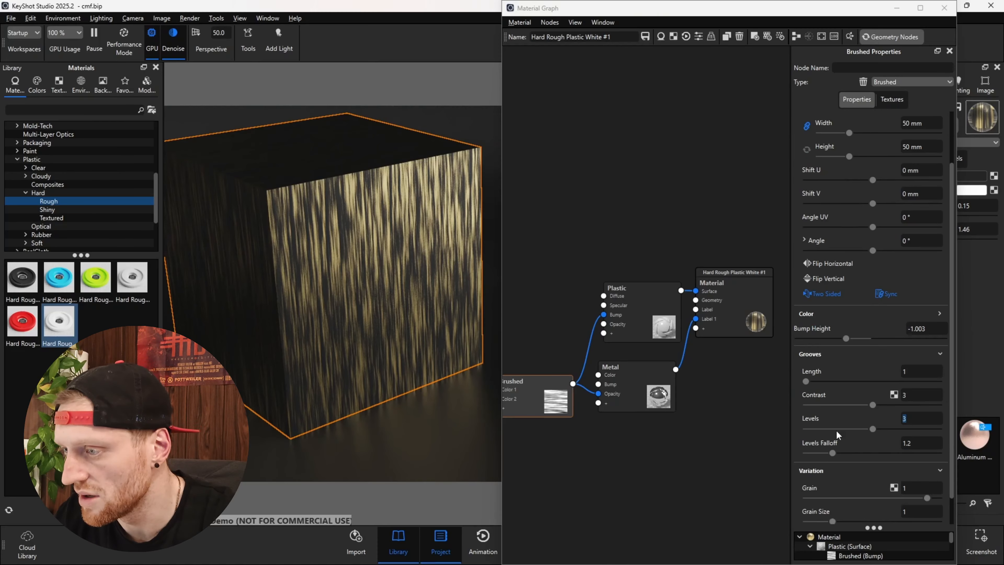
pyautogui.scroll(-1, 828, 446)
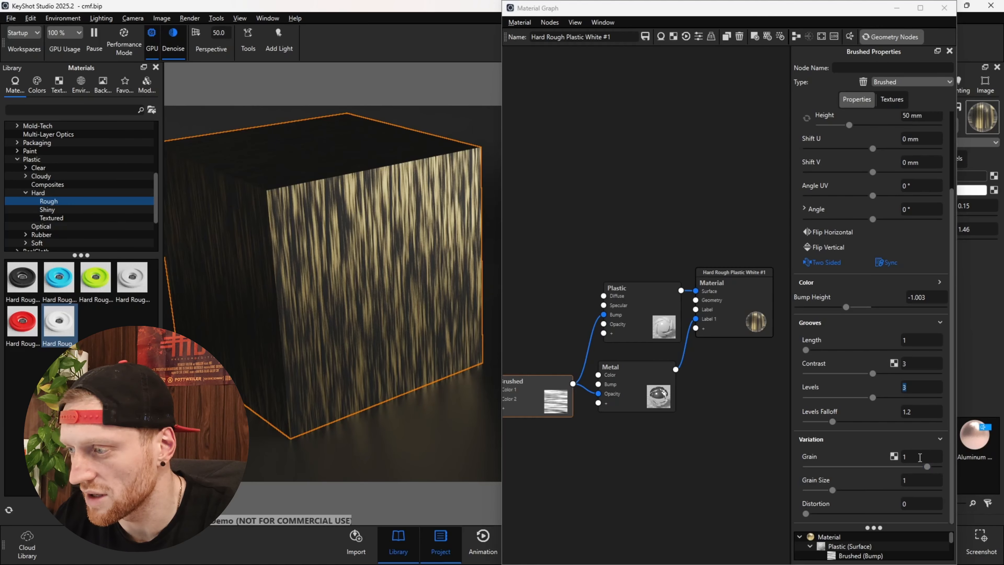
pyautogui.click(921, 457)
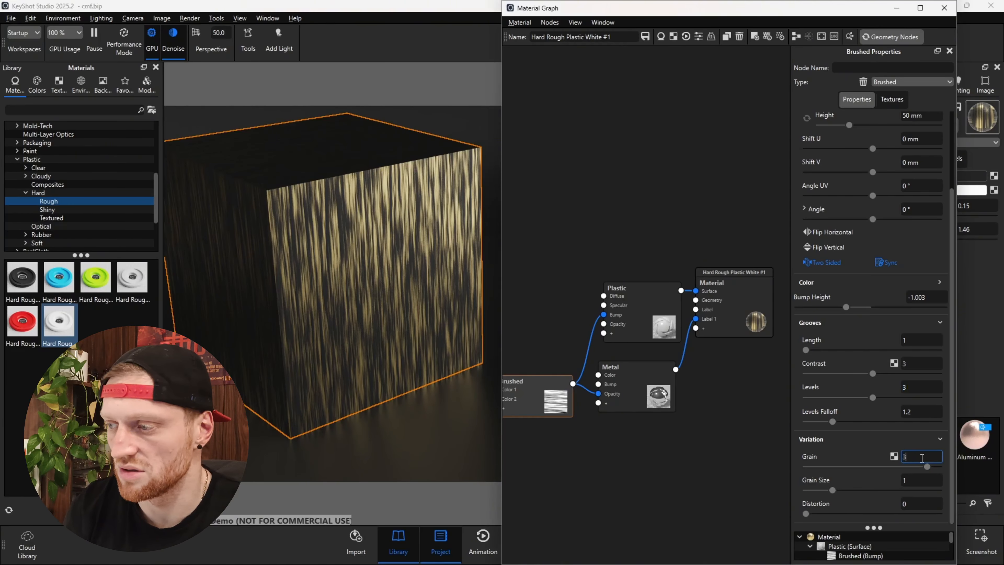
pyautogui.write('3')
pyautogui.press('Return')
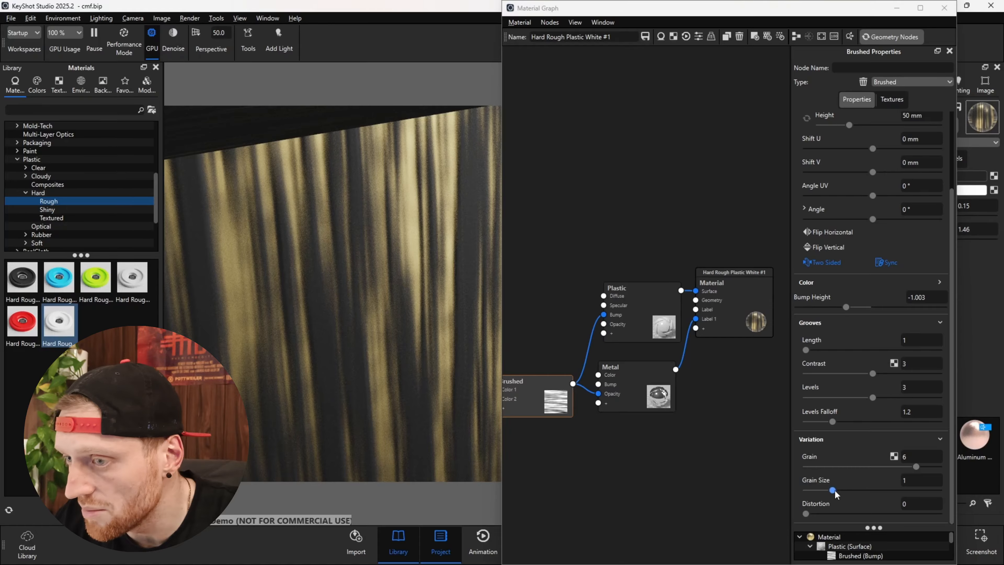
# Raise the Brushed texture's grain size to about 3.8, check the cube's surface up close, and fine-tune it to about 4.06
pyautogui.moveTo(834, 490); pyautogui.dragTo(908, 490)
pyautogui.scroll(-3, 316, 300)
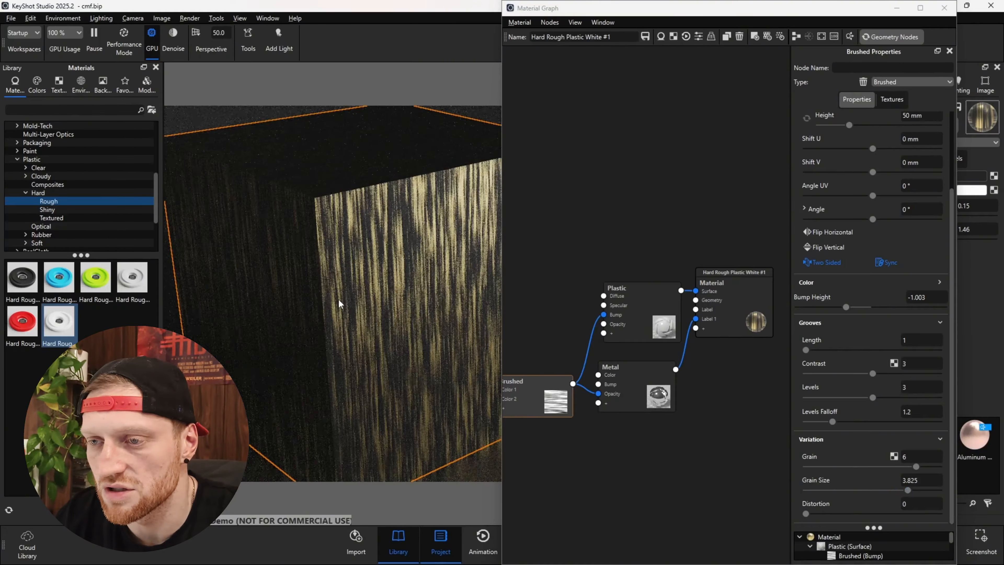
pyautogui.scroll(5, 340, 301)
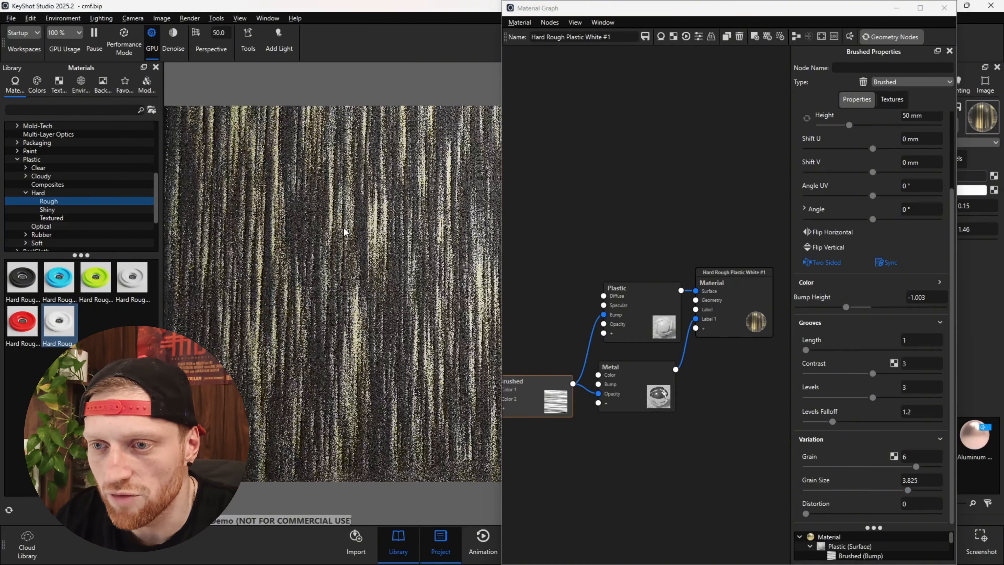
pyautogui.scroll(3, 344, 226)
pyautogui.scroll(-3, 345, 225)
pyautogui.moveTo(357, 255); pyautogui.dragTo(398, 264)
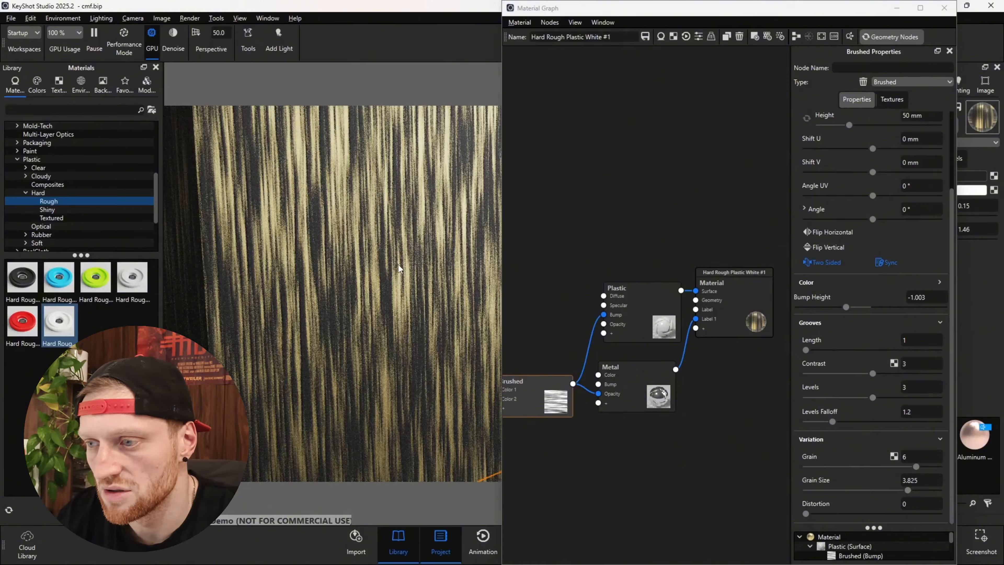
pyautogui.moveTo(908, 490)
pyautogui.mouseDown()
pyautogui.moveTo(934, 491)
pyautogui.moveTo(914, 490)
pyautogui.mouseUp()
# Raise the Brushed texture's distortion to about 0.54, on to 1, and set it to 5
pyautogui.moveTo(805, 513); pyautogui.dragTo(878, 513)
pyautogui.scroll(-2, 434, 354)
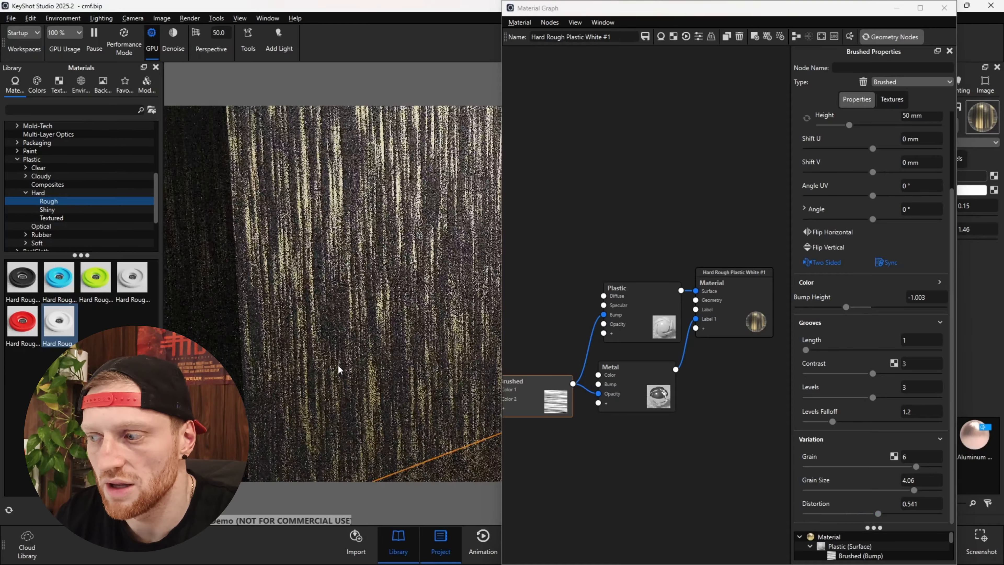
pyautogui.scroll(-3, 338, 370)
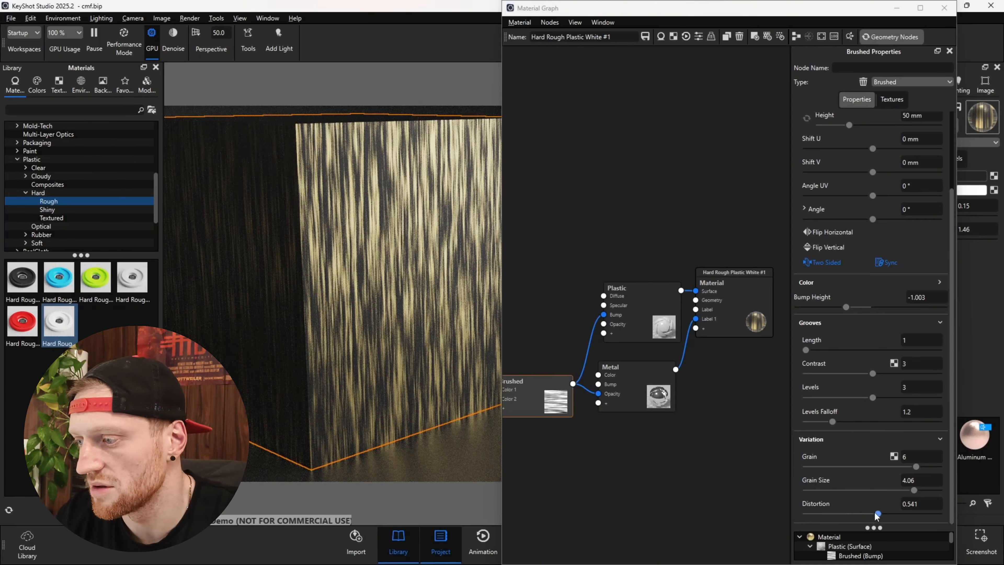
pyautogui.moveTo(878, 514)
pyautogui.mouseDown()
pyautogui.moveTo(929, 513)
pyautogui.moveTo(832, 514)
pyautogui.moveTo(958, 518)
pyautogui.mouseUp()
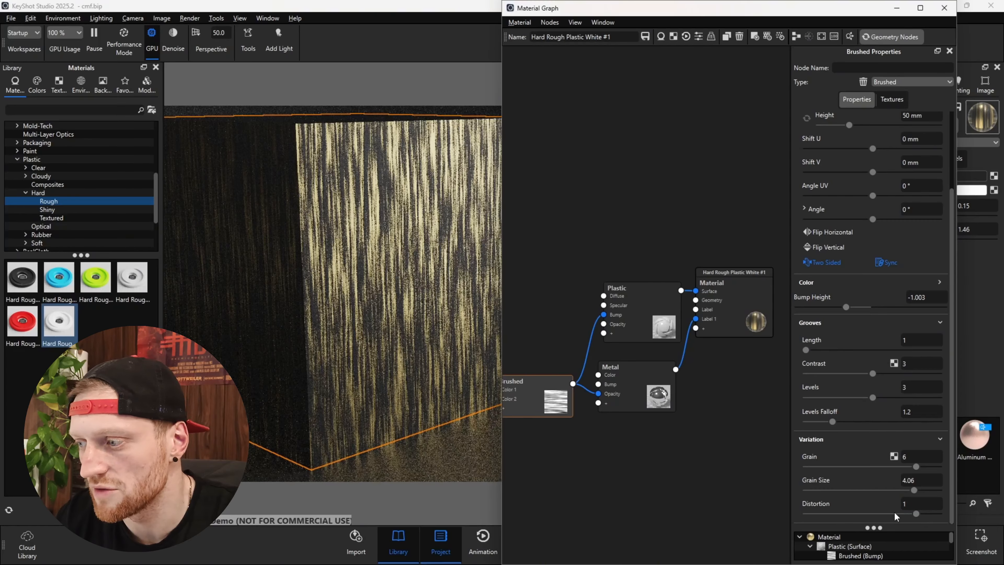
pyautogui.click(909, 503)
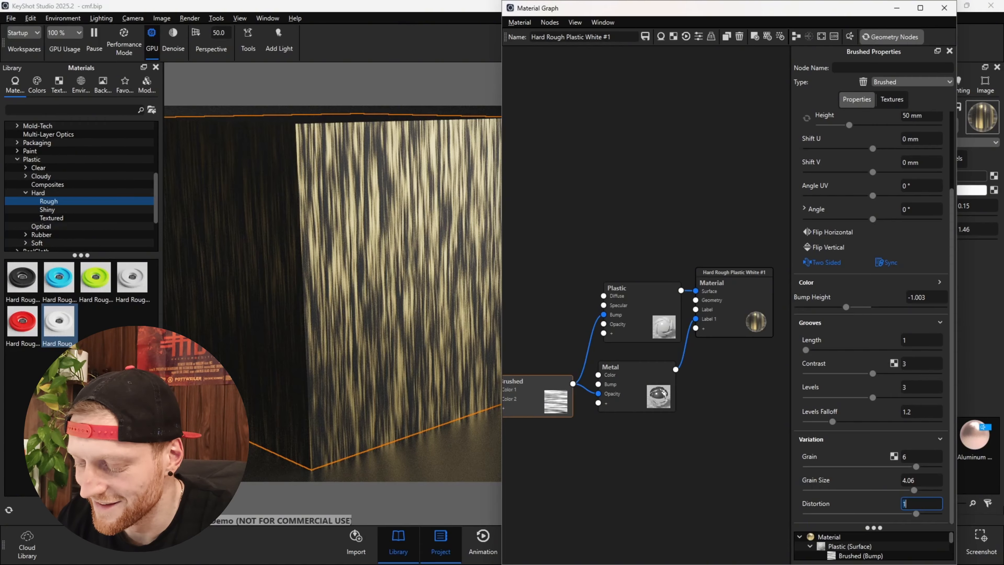
pyautogui.press('Return')
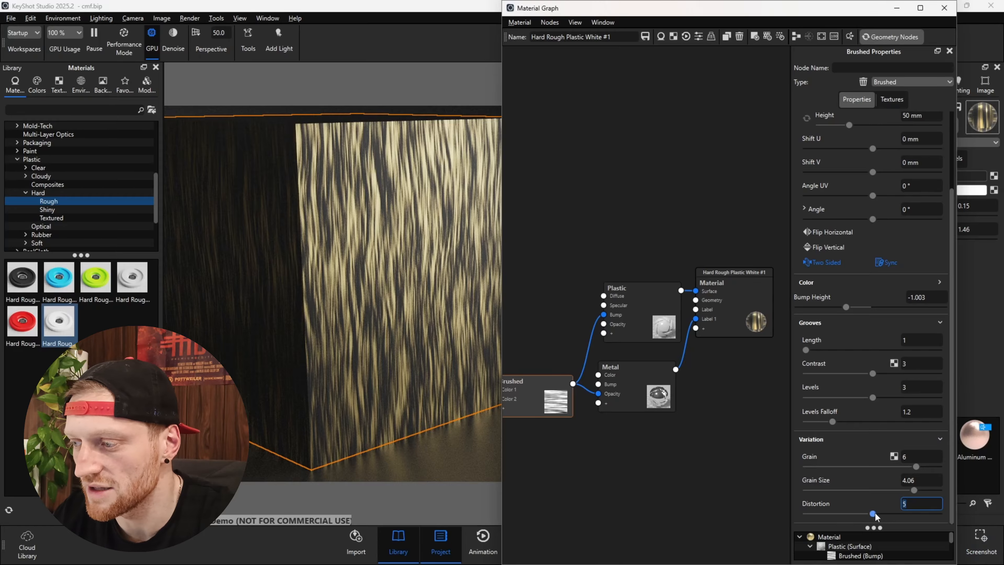
# Increase the Brushed texture's distortion to about 9.61 and check the wavy pattern on the whole cube
pyautogui.moveTo(872, 513)
pyautogui.mouseDown()
pyautogui.moveTo(902, 511)
pyautogui.moveTo(884, 510)
pyautogui.mouseUp()
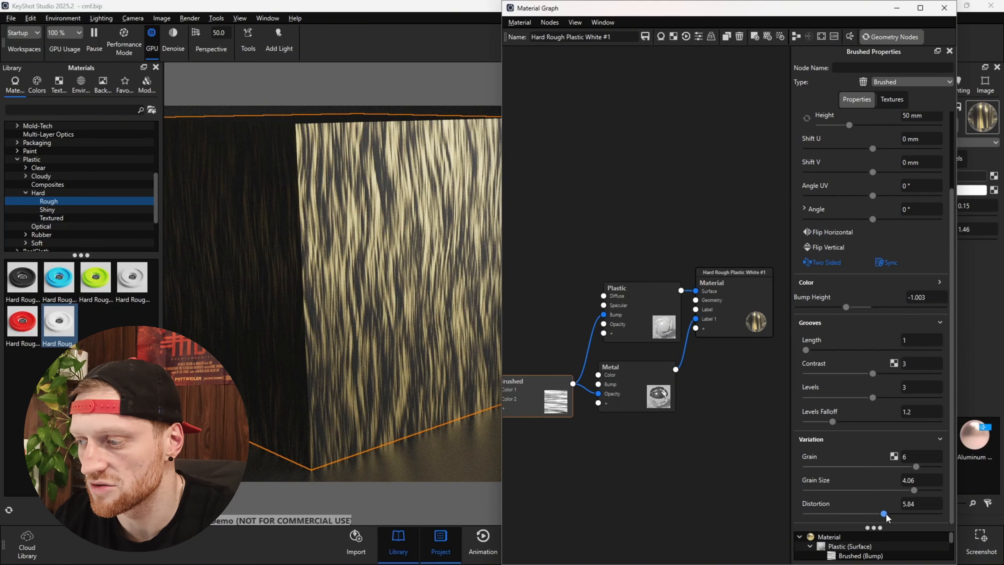
pyautogui.moveTo(885, 514); pyautogui.dragTo(934, 516)
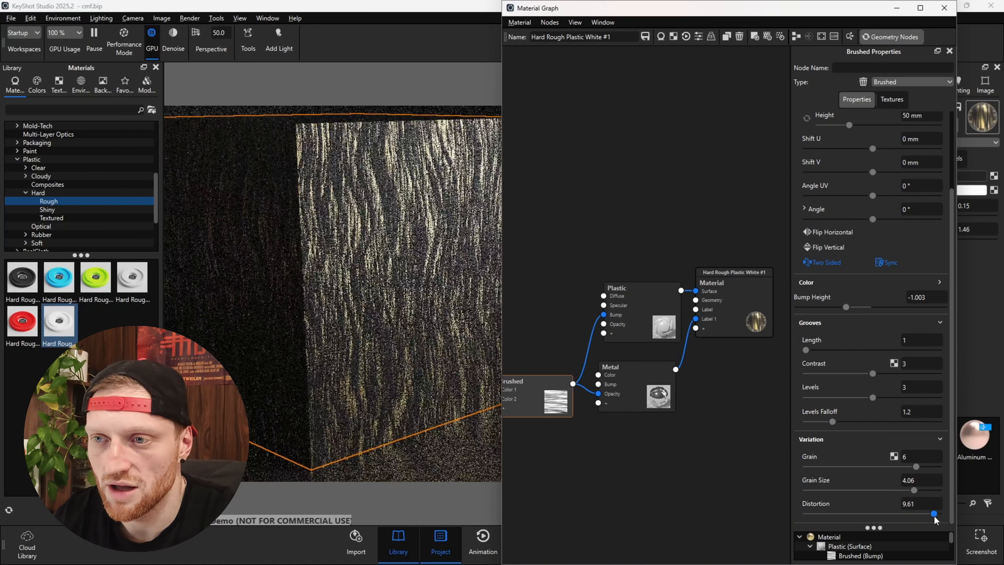
pyautogui.scroll(5, 450, 366)
pyautogui.scroll(-7, 442, 370)
pyautogui.moveTo(436, 374)
pyautogui.mouseDown()
pyautogui.moveTo(386, 317)
pyautogui.moveTo(375, 426)
pyautogui.moveTo(390, 440)
pyautogui.moveTo(421, 422)
pyautogui.moveTo(371, 324)
pyautogui.moveTo(347, 311)
pyautogui.moveTo(437, 316)
pyautogui.moveTo(403, 321)
pyautogui.mouseUp()
pyautogui.scroll(-3, 346, 311)
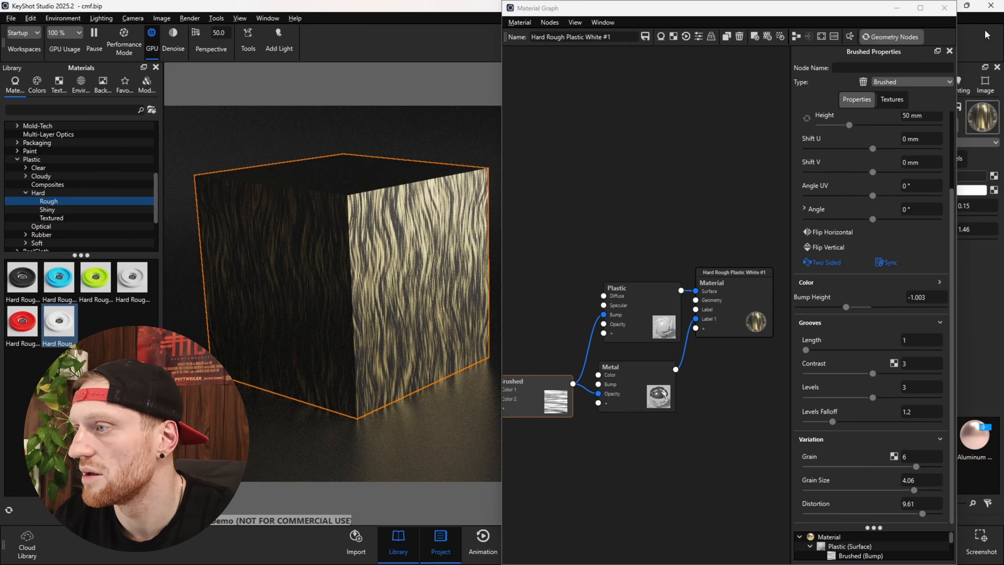
# Round the cube's edges with a 3 mm radius and place the enlarged Material Graph window clear of the cube
pyautogui.moveTo(887, 7); pyautogui.dragTo(688, 10)
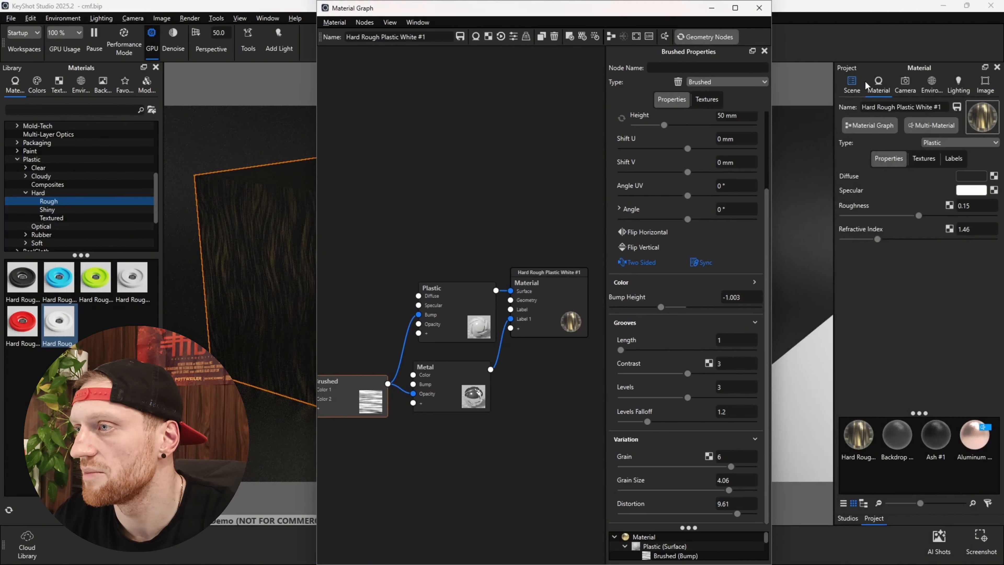
pyautogui.click(852, 84)
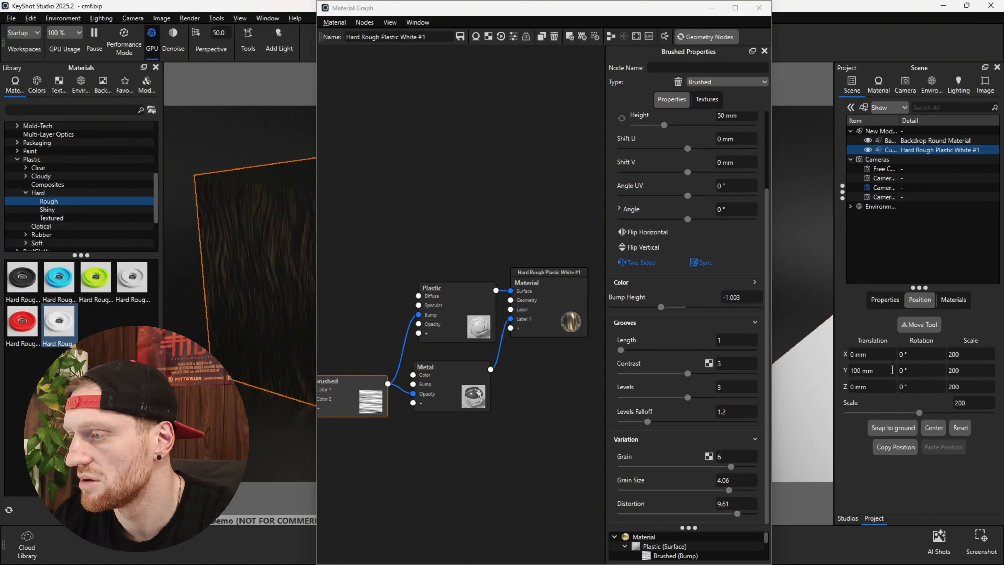
pyautogui.click(883, 300)
pyautogui.scroll(-4, 871, 441)
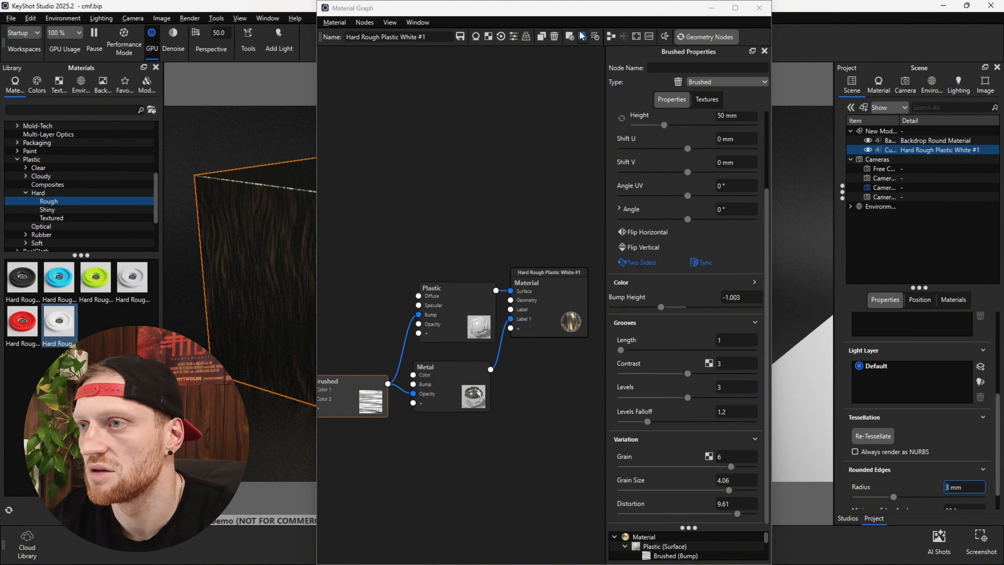
pyautogui.moveTo(577, 8); pyautogui.dragTo(799, 26)
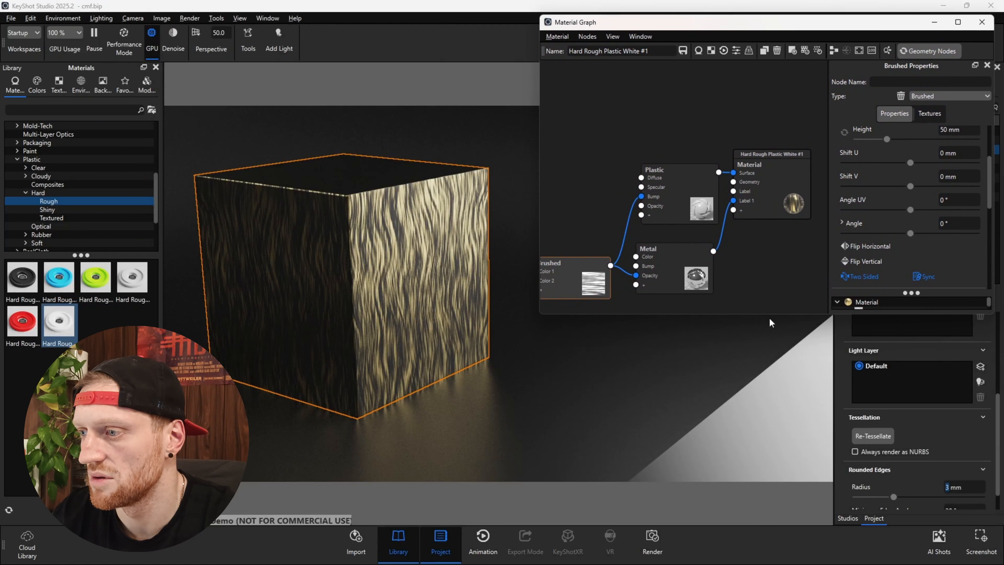
pyautogui.moveTo(770, 313); pyautogui.dragTo(763, 557)
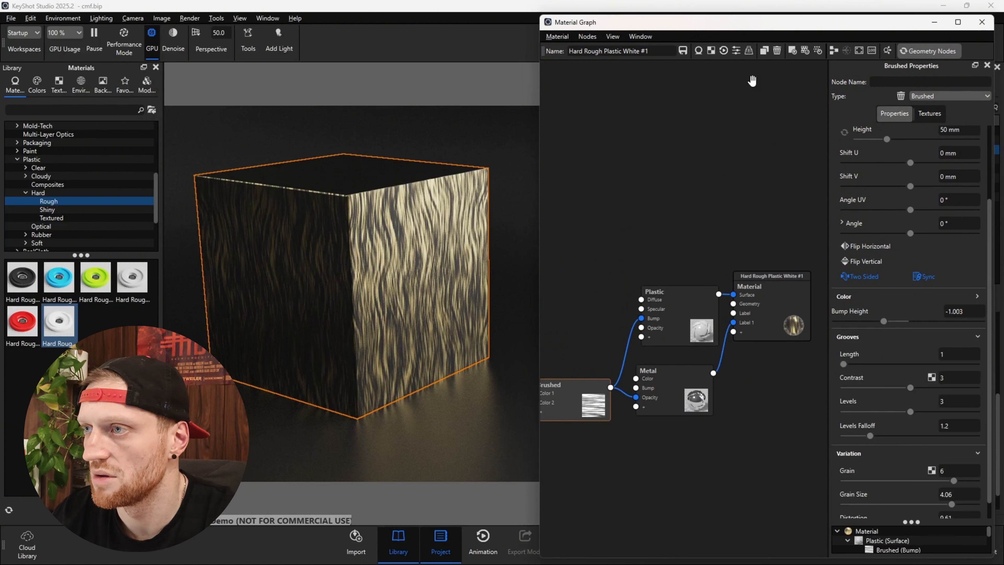
pyautogui.moveTo(746, 23); pyautogui.dragTo(739, 20)
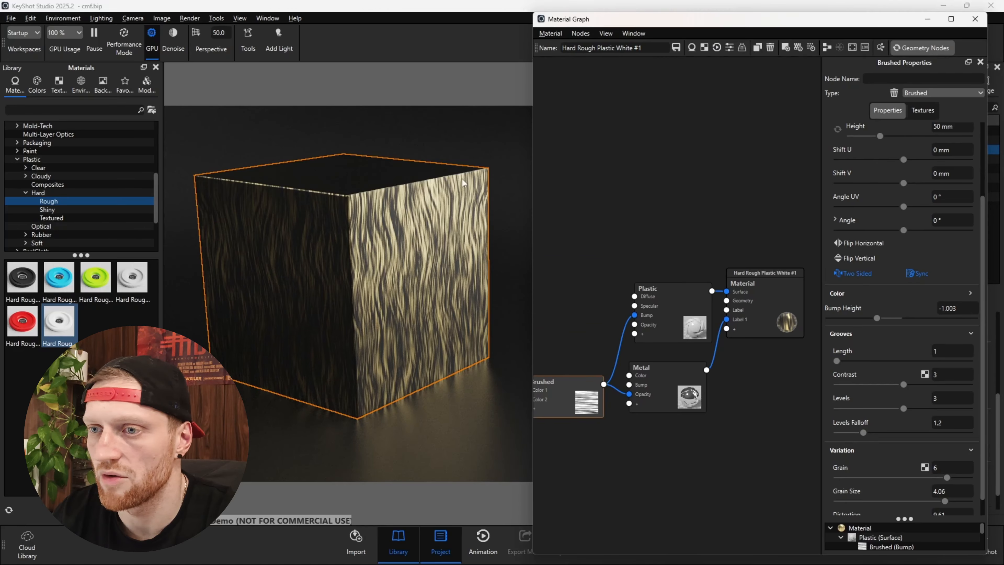
# Set the Brushed texture's mapping width and height to 30 mm
pyautogui.moveTo(462, 178); pyautogui.dragTo(411, 194)
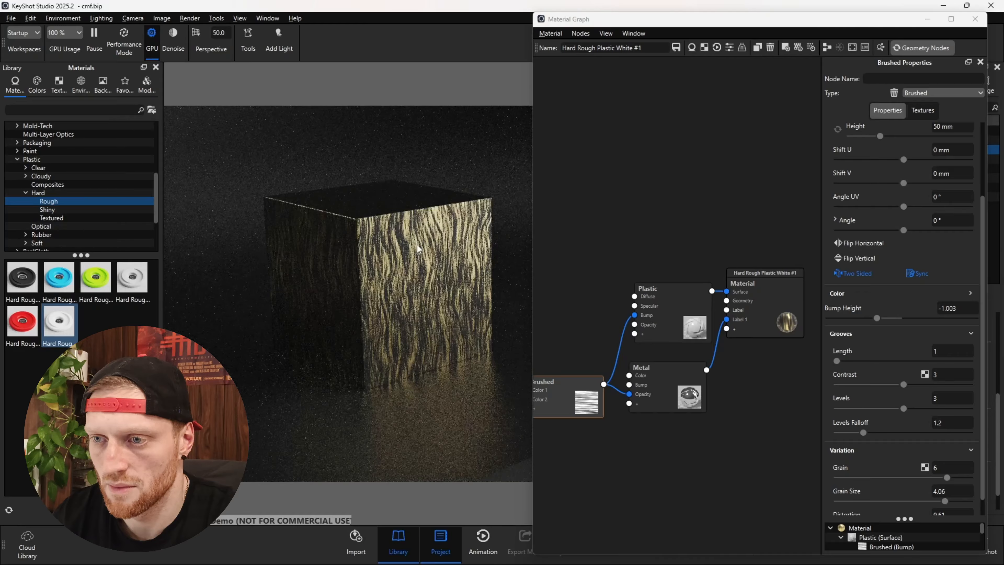
pyautogui.scroll(4, 418, 247)
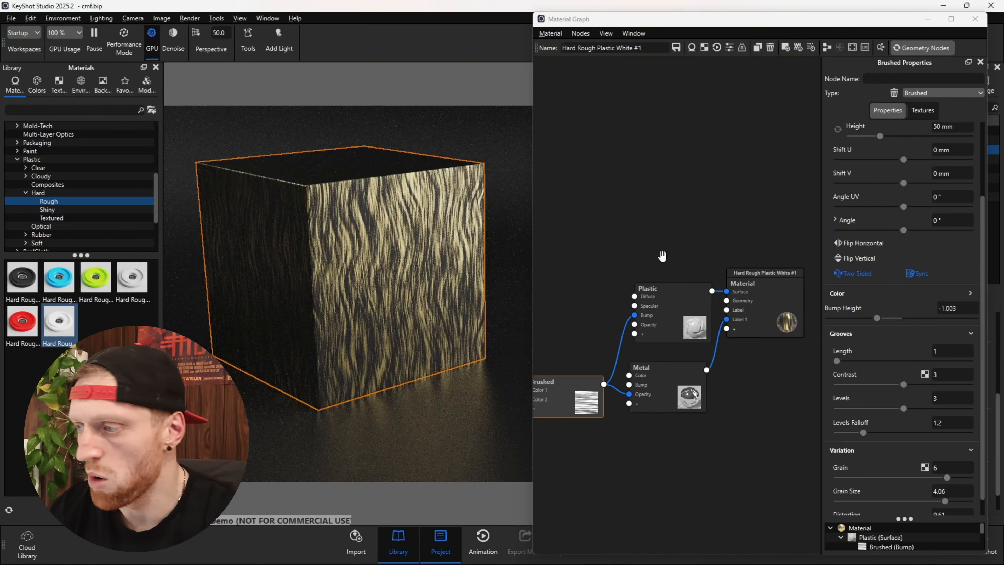
pyautogui.scroll(3, 919, 324)
pyautogui.click(937, 197)
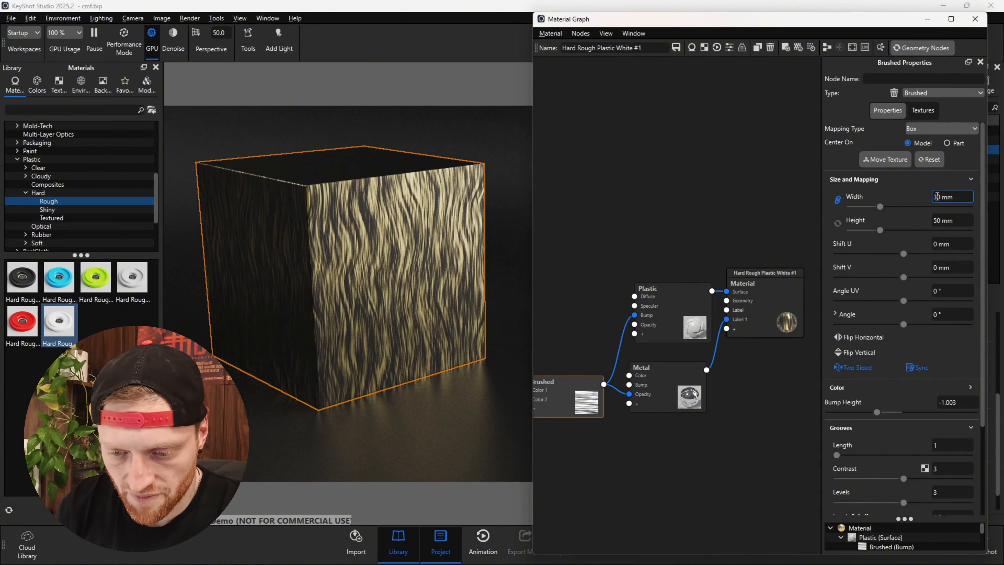
pyautogui.press('Return')
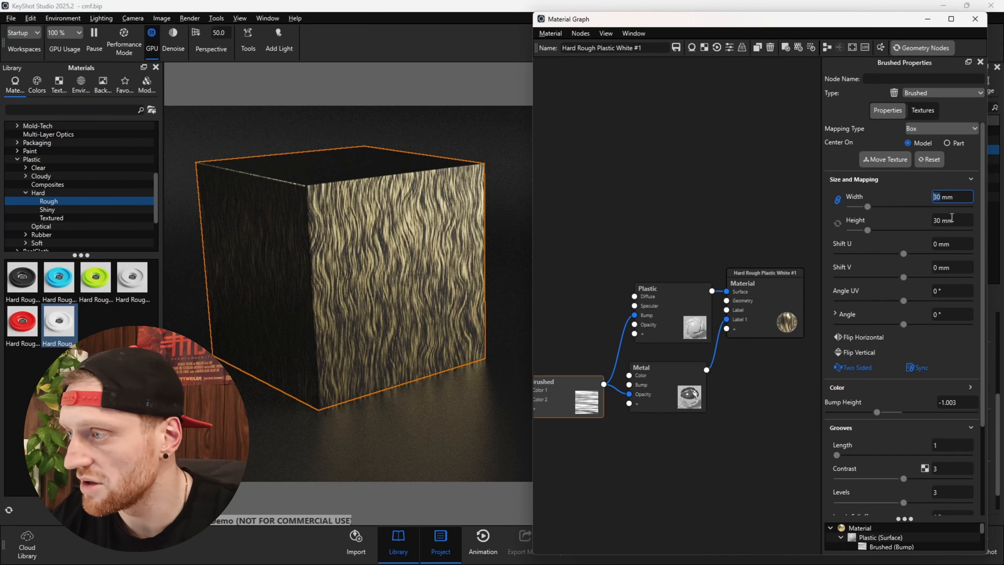
# Set the groove length of the Brushed texture to 2
pyautogui.scroll(-3, 918, 304)
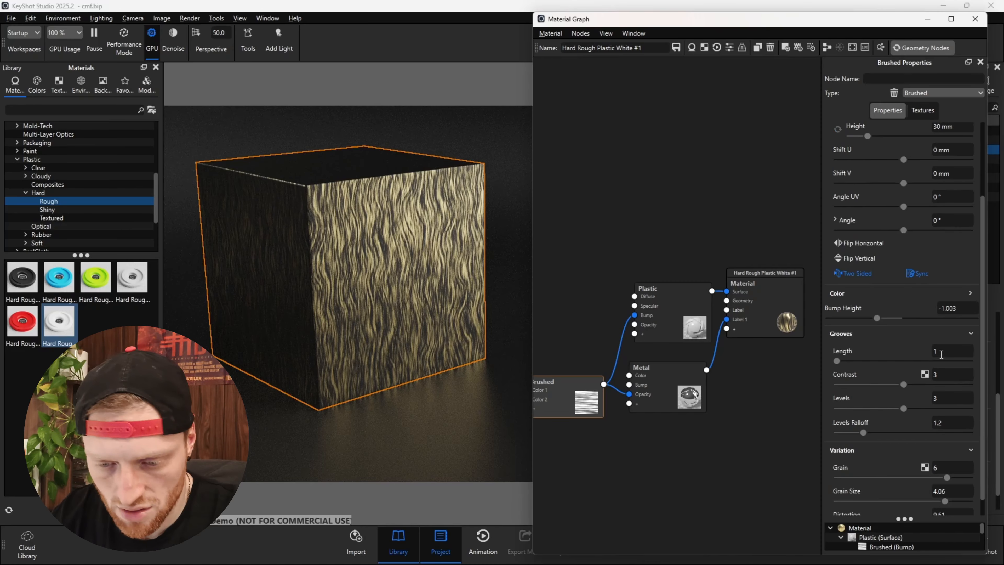
pyautogui.click(943, 353)
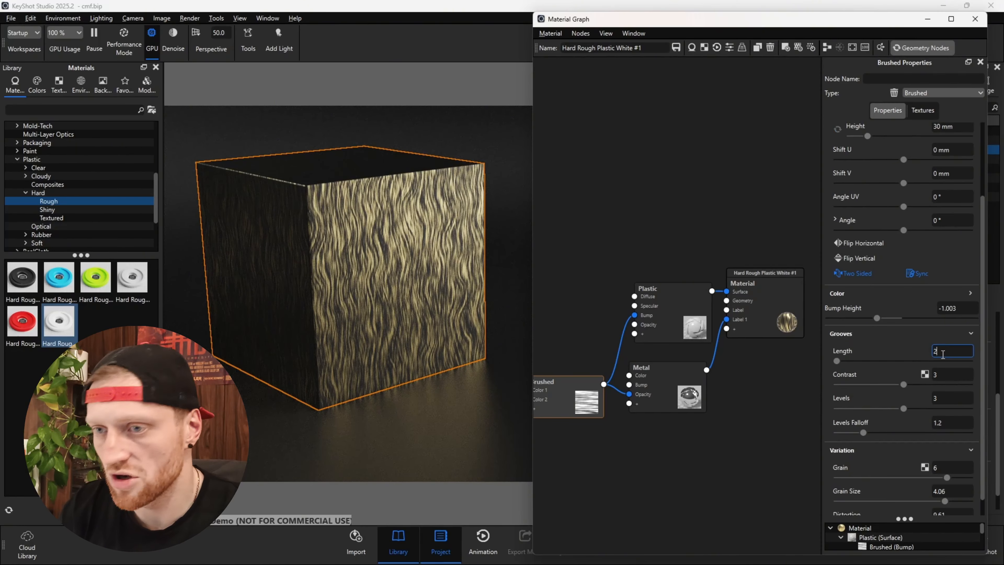
pyautogui.write('2')
pyautogui.press('Return')
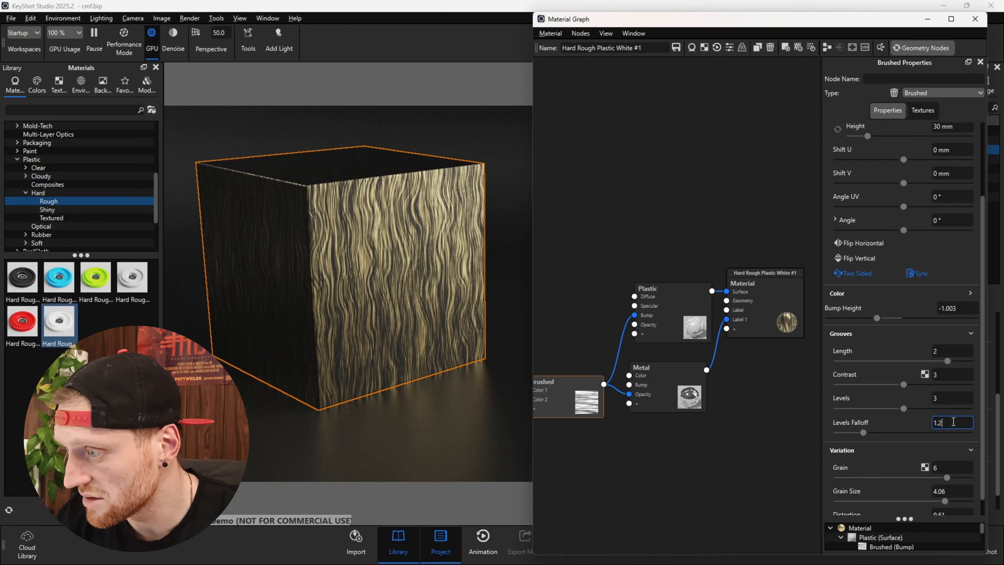
# Lower the Brushed texture's grain size to 3
pyautogui.scroll(-1, 951, 443)
pyautogui.click(947, 471)
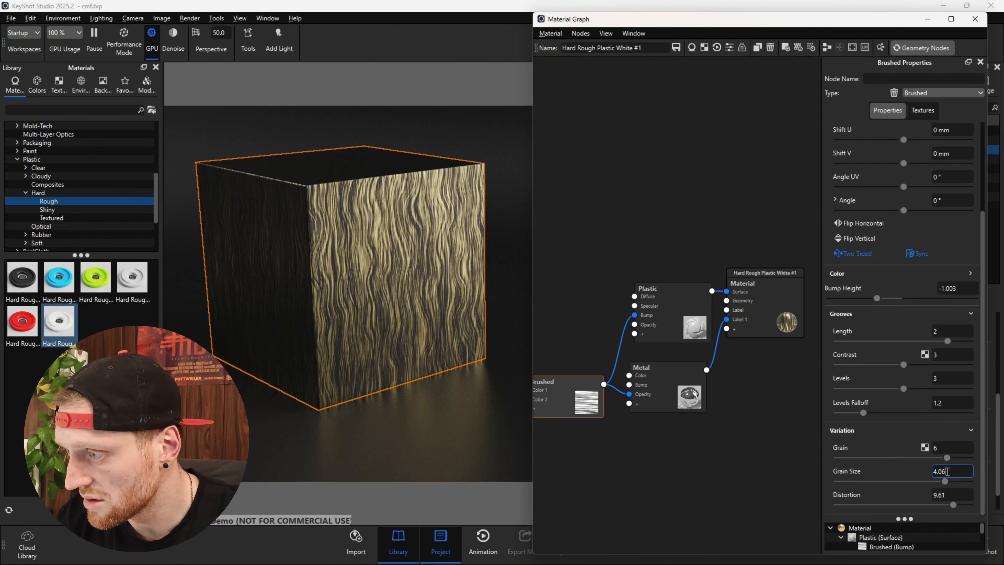
pyautogui.doubleClick(947, 472)
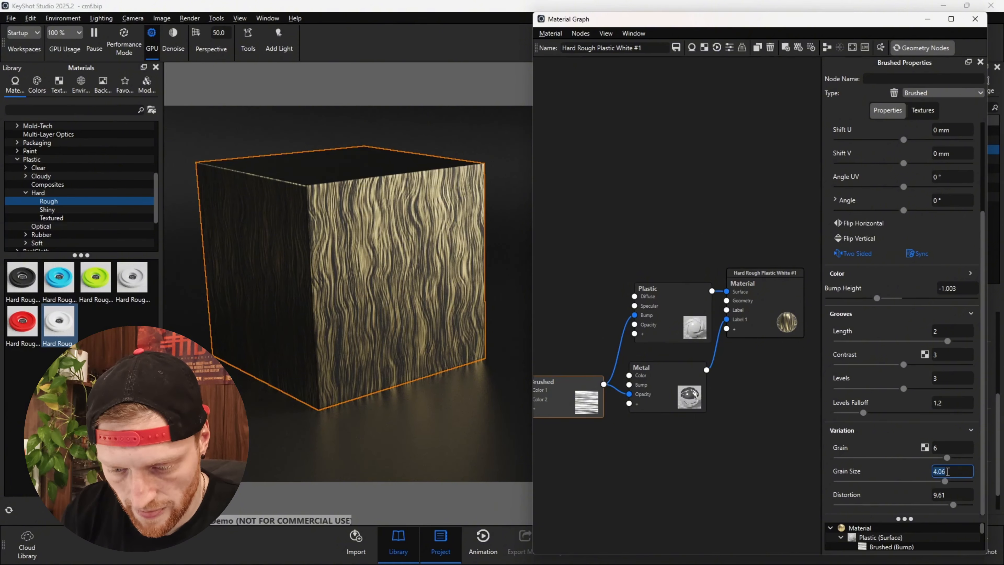
pyautogui.write('3')
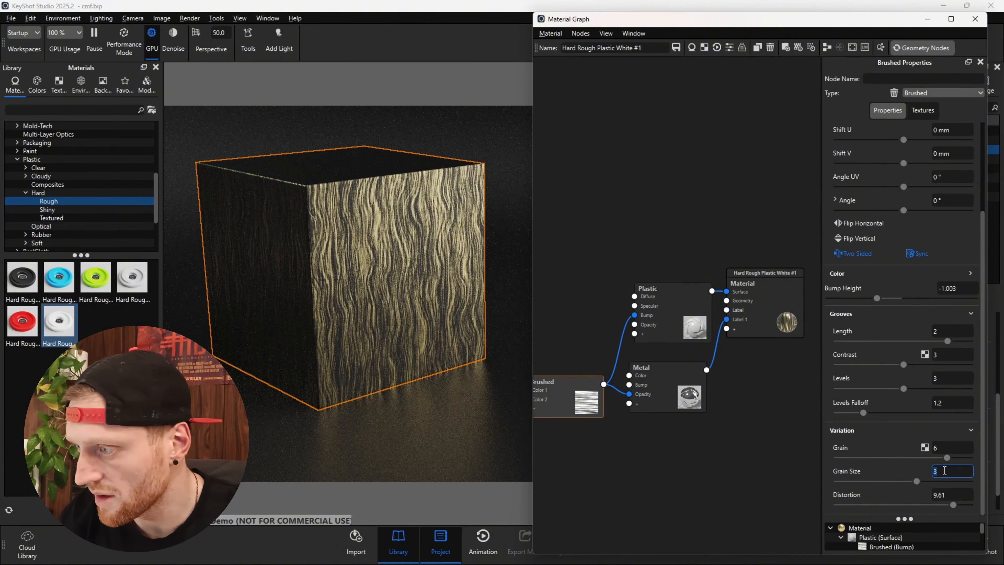
# Raise the Brushed texture's distortion to 35
pyautogui.doubleClick(947, 494)
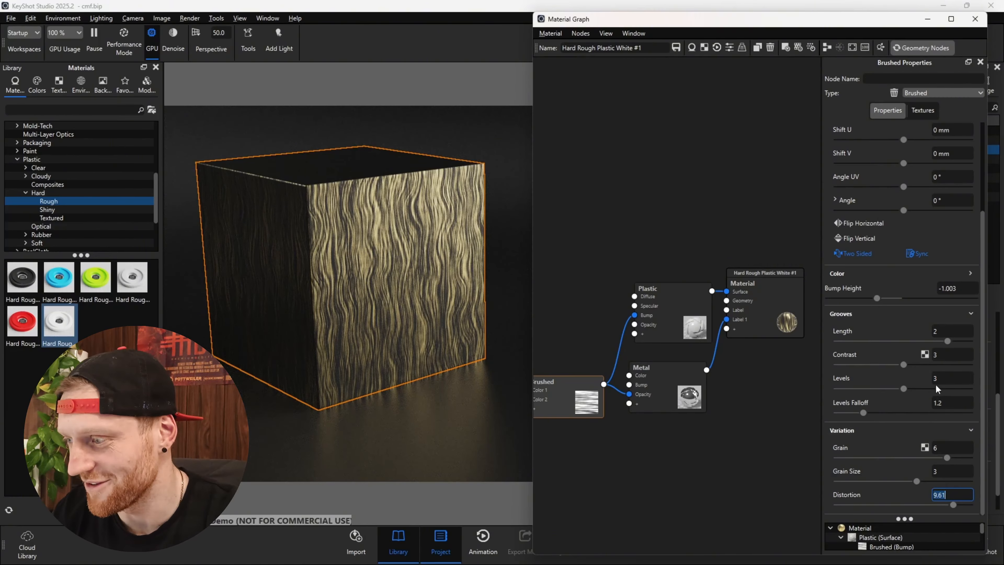
pyautogui.write('35')
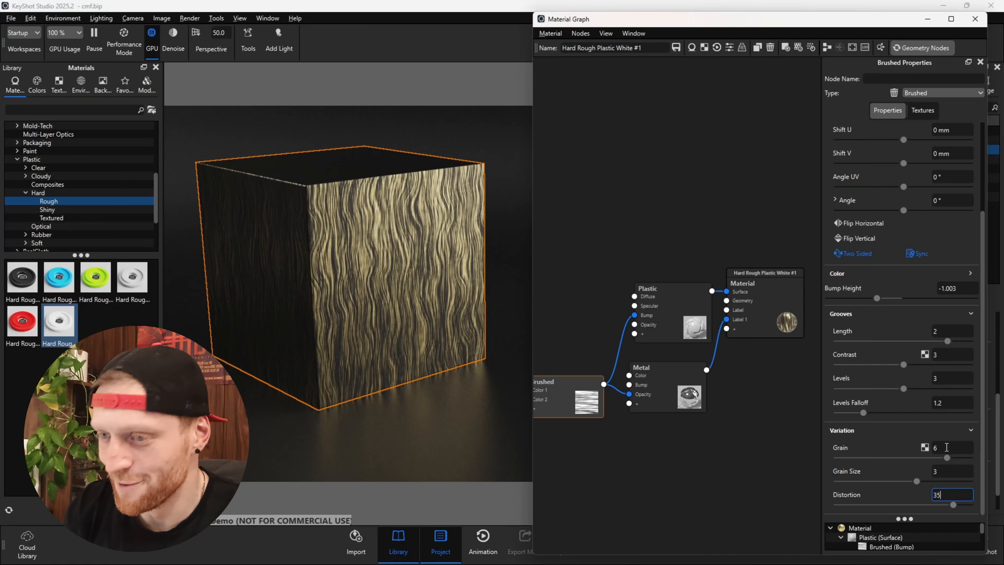
pyautogui.press('Return')
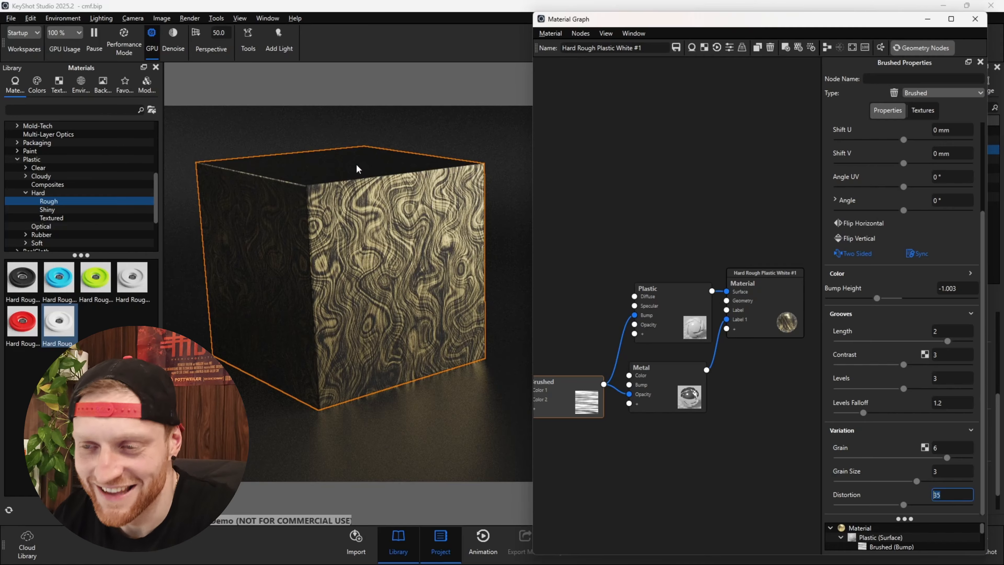
# Examine the swirling gold pattern on the cube's faces up close and from a distance
pyautogui.scroll(6, 353, 190)
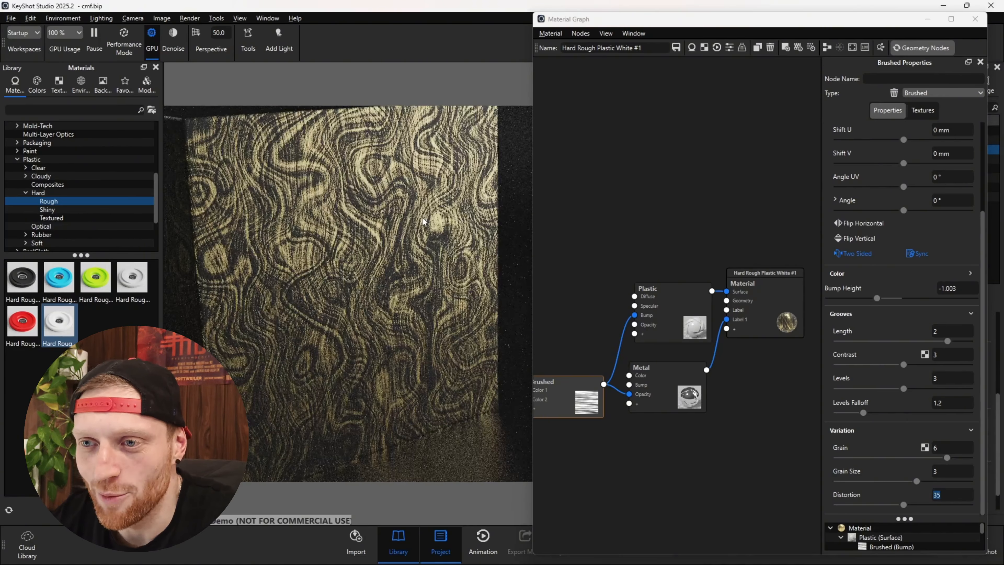
pyautogui.scroll(-4, 422, 223)
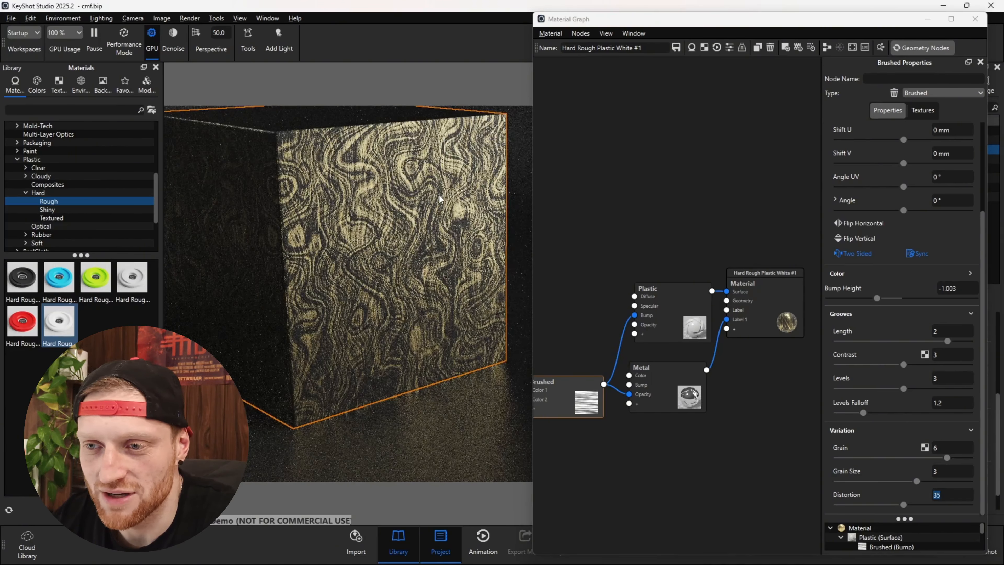
pyautogui.scroll(2, 439, 195)
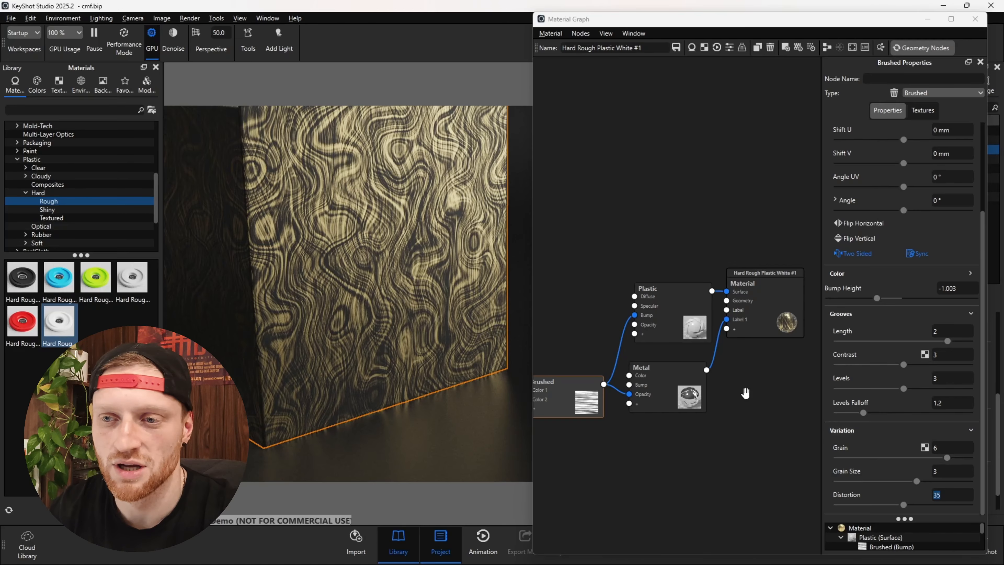
pyautogui.scroll(5, 336, 246)
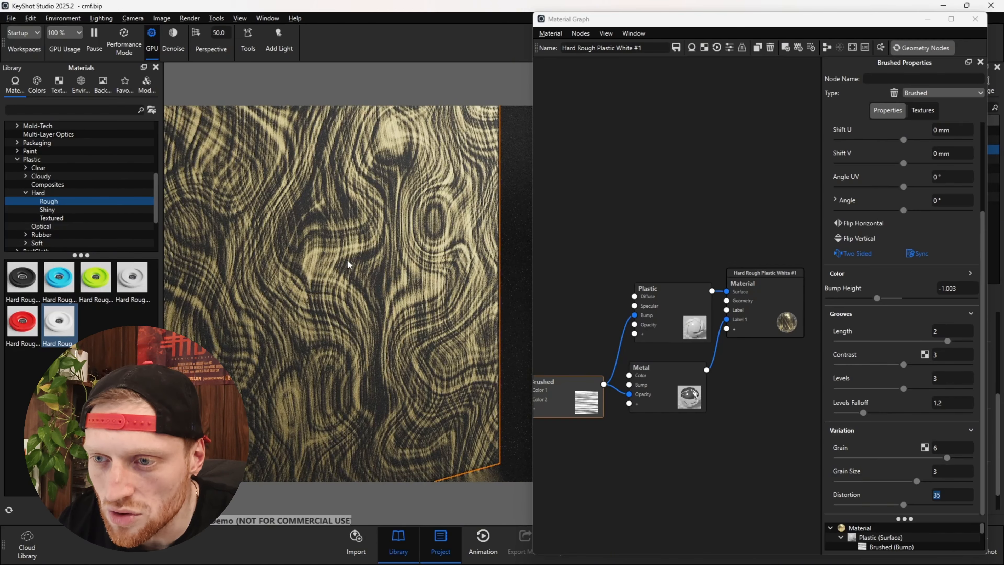
pyautogui.moveTo(356, 252); pyautogui.dragTo(381, 310)
pyautogui.scroll(-4, 385, 287)
pyautogui.scroll(-3, 373, 303)
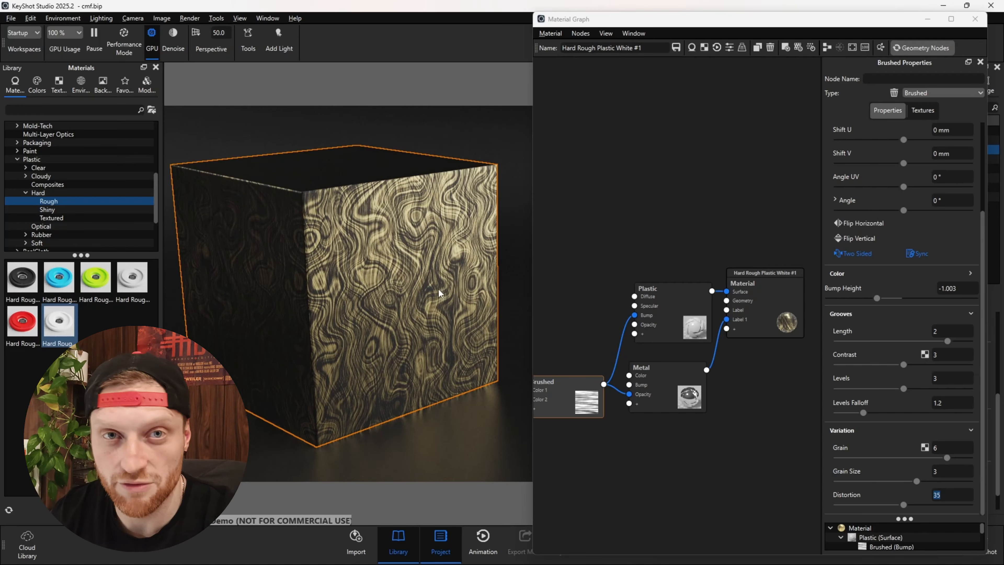
pyautogui.scroll(2, 438, 288)
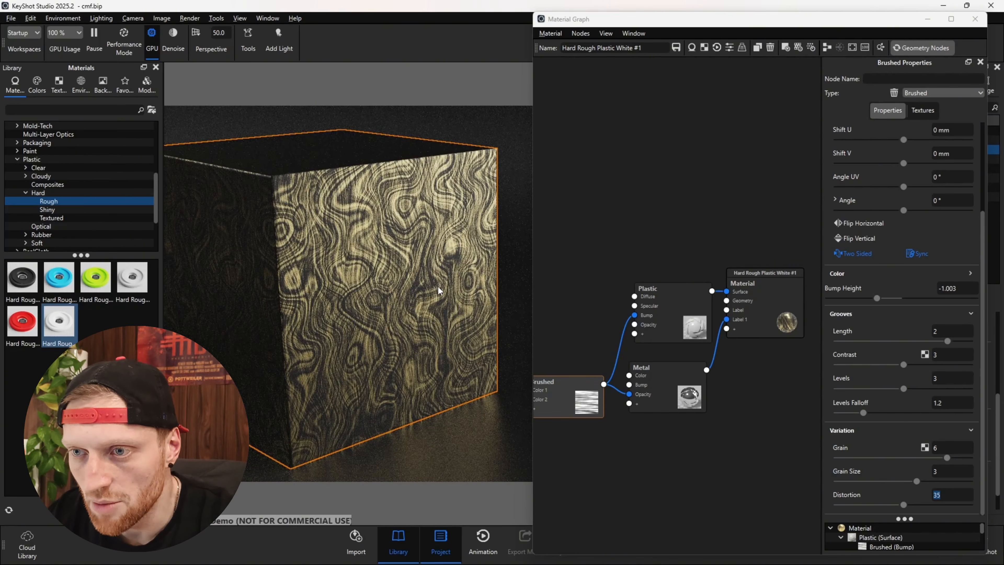
pyautogui.scroll(-2, 438, 286)
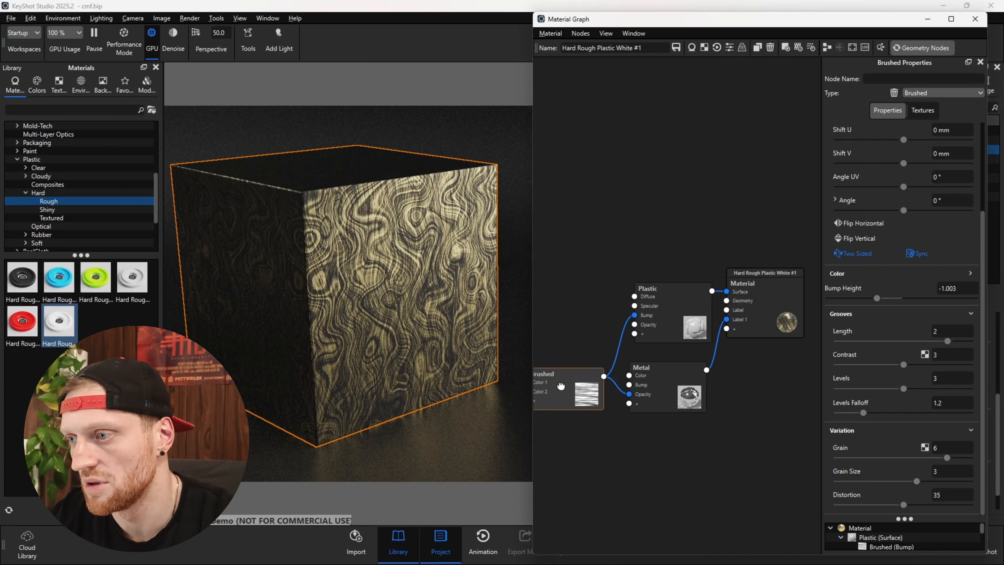
# Turn the cube's Hard Rough Plastic White #1 material into a multi-material
pyautogui.moveTo(560, 394)
pyautogui.mouseDown()
pyautogui.moveTo(550, 376)
pyautogui.moveTo(551, 394)
pyautogui.mouseUp()
pyautogui.scroll(3, 897, 138)
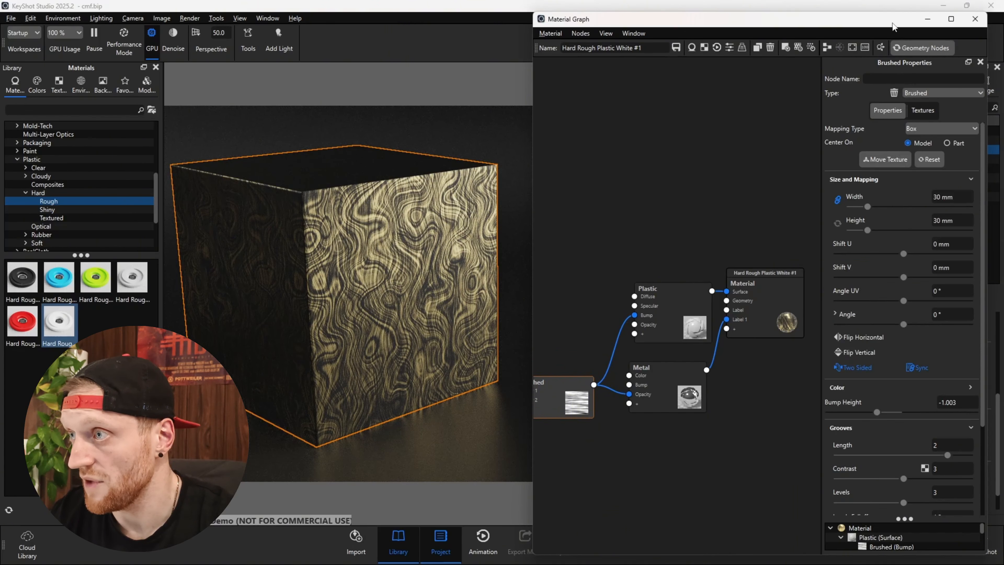
pyautogui.moveTo(894, 27); pyautogui.dragTo(733, 29)
pyautogui.click(878, 84)
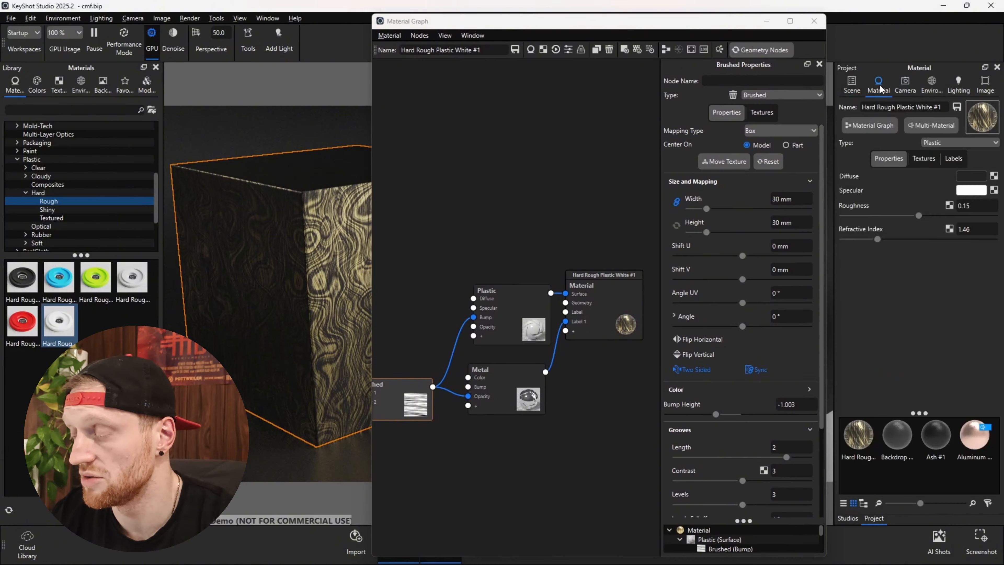
pyautogui.click(934, 132)
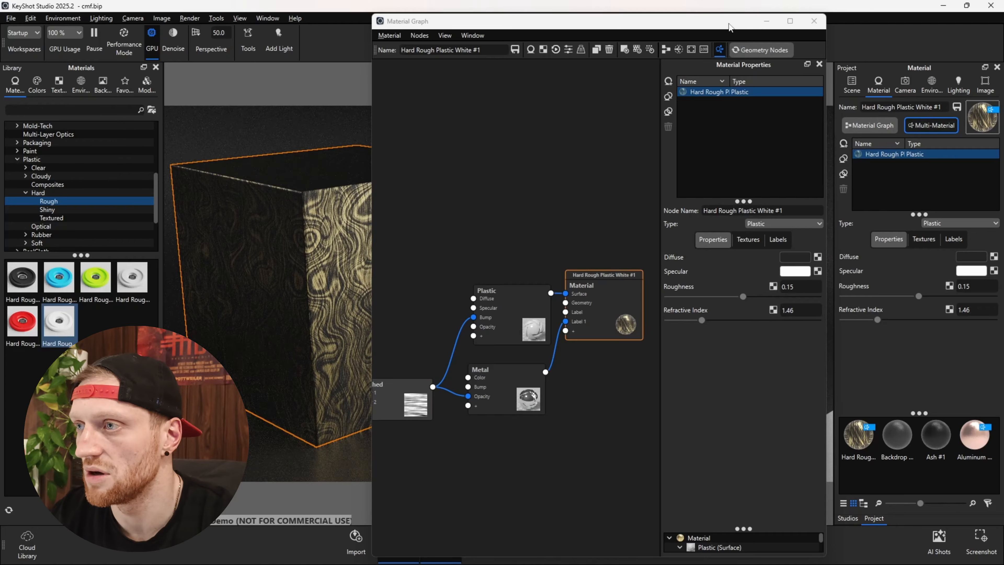
# Duplicate the material with its own copies of all nodes and auto-arrange the two node trees in the graph
pyautogui.moveTo(729, 27); pyautogui.dragTo(895, 28)
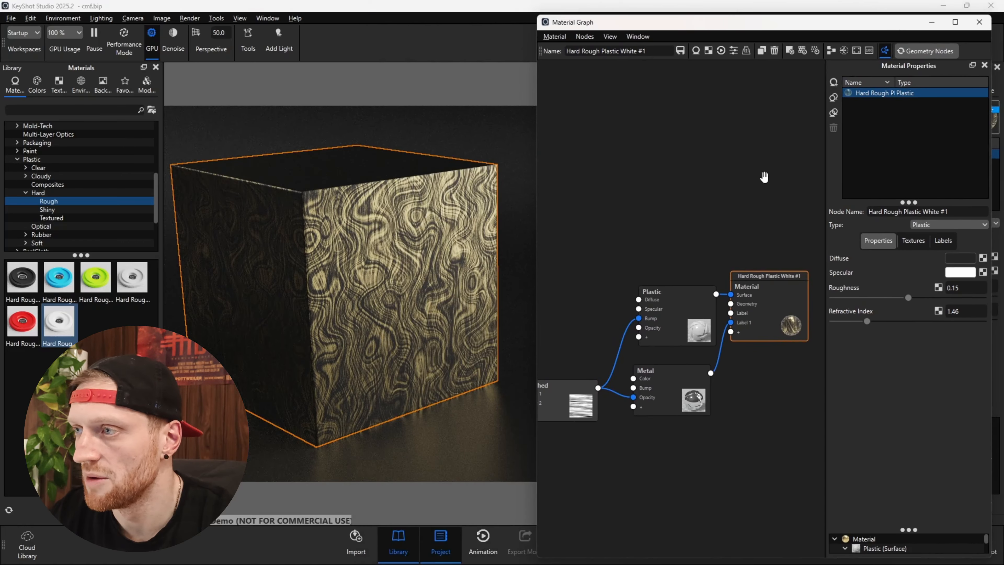
pyautogui.click(833, 113)
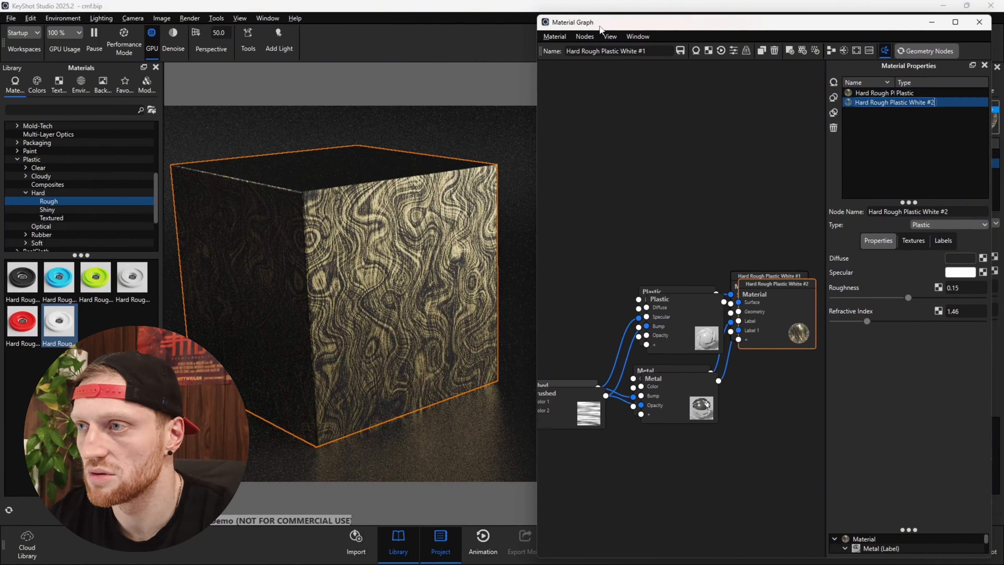
pyautogui.click(830, 52)
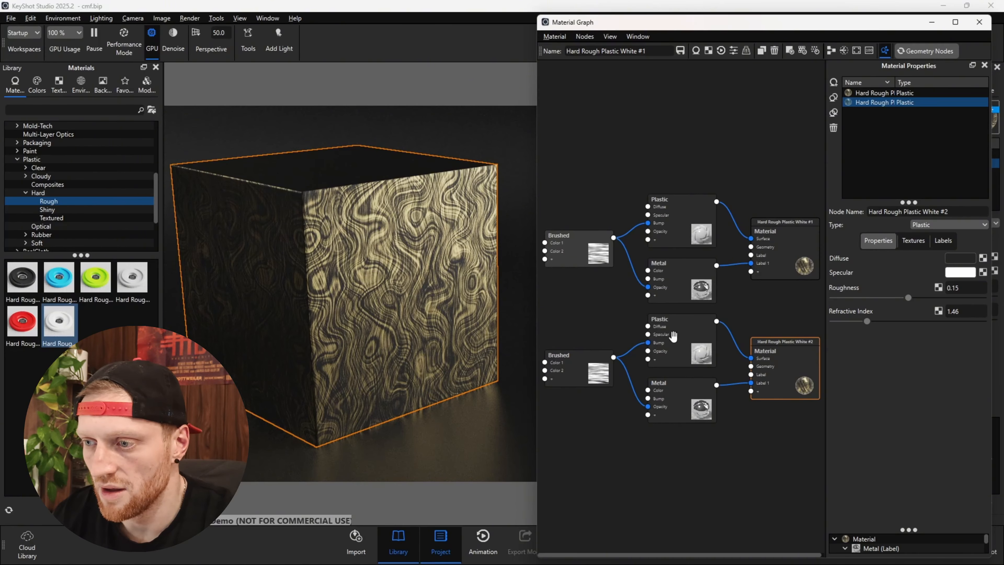
# Set the groove length to 1 on the Brushed texture of the duplicated material
pyautogui.click(573, 357)
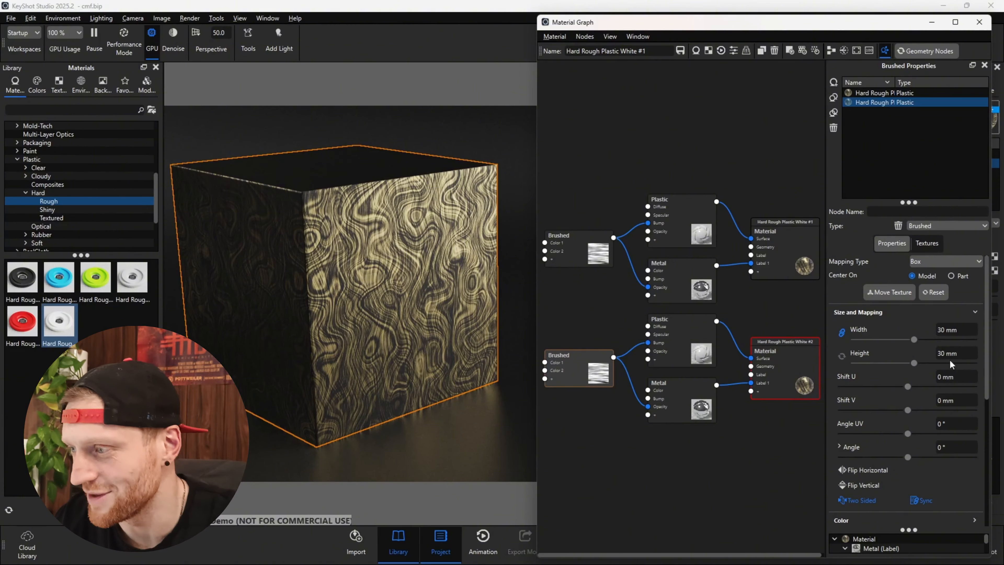
pyautogui.scroll(-6, 950, 364)
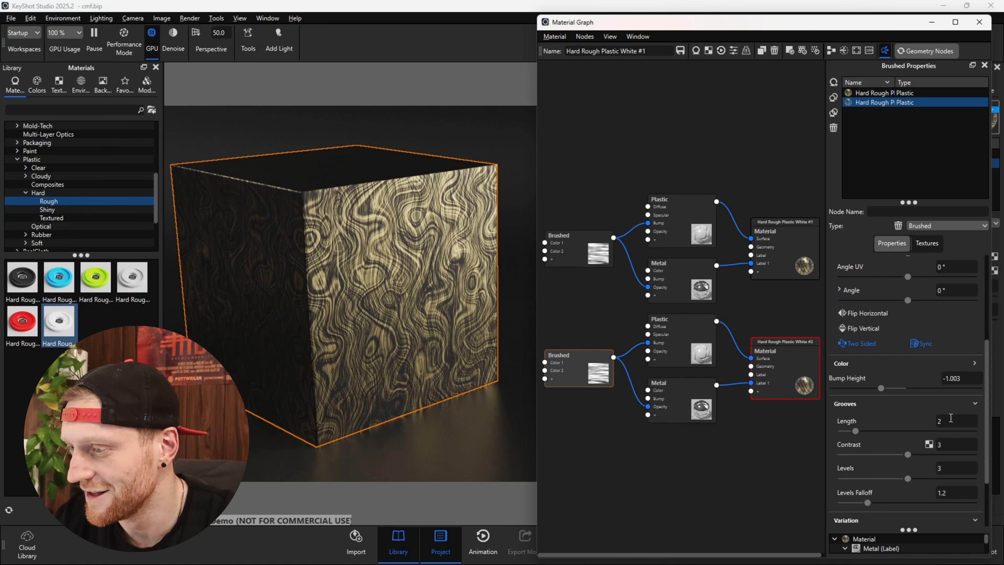
pyautogui.click(951, 418)
pyautogui.write('1')
pyautogui.press('Return')
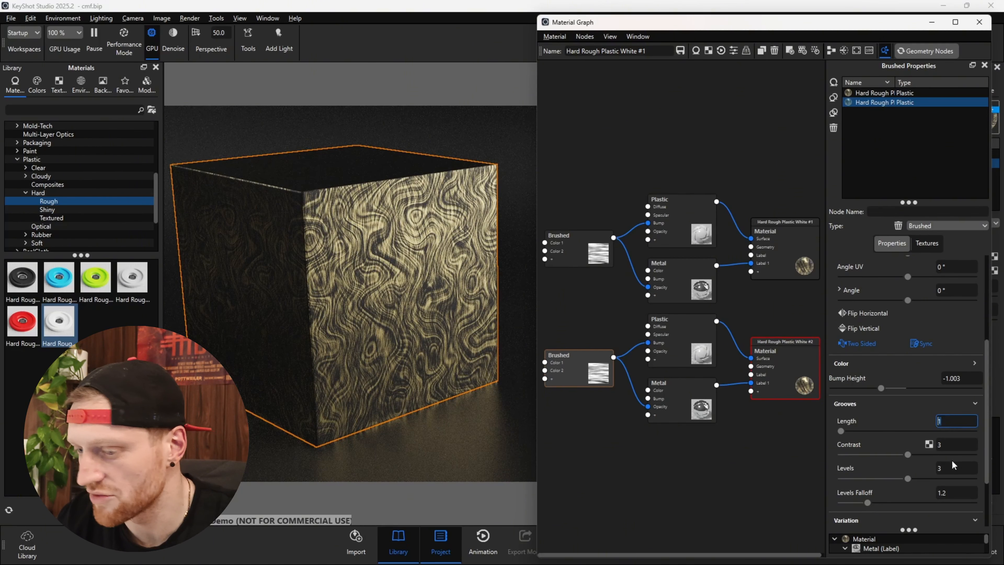
# Set the groove levels to 5 on the duplicated material's Brushed texture
pyautogui.scroll(-3, 950, 457)
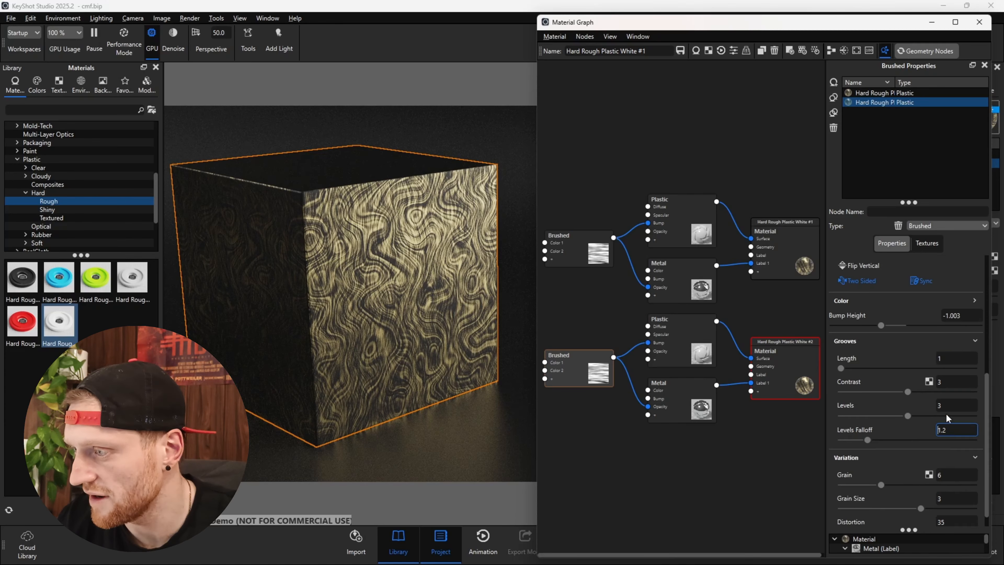
pyautogui.click(952, 406)
pyautogui.write('5')
pyautogui.press('Return')
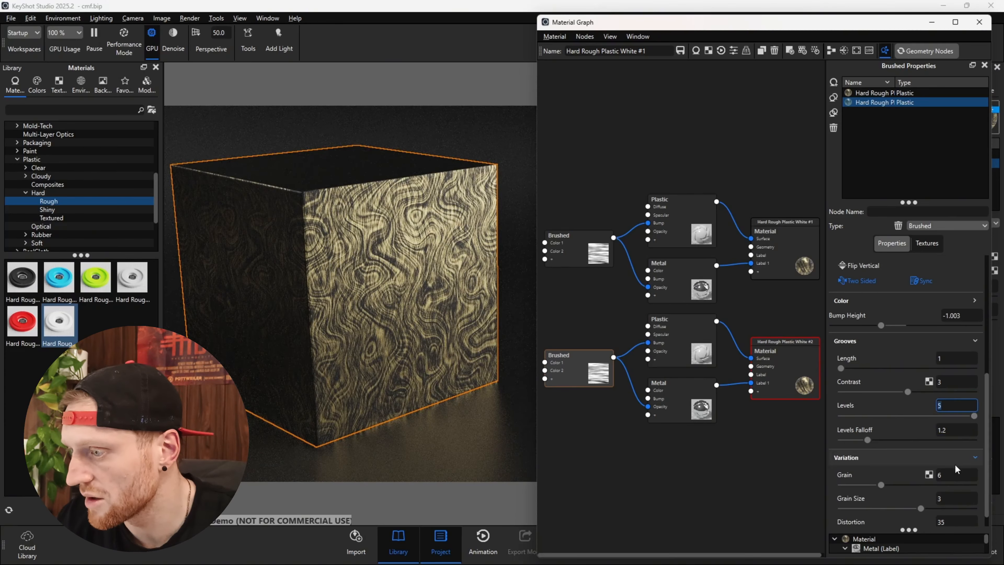
# Set the Brushed texture's variation to grain 4, grain size 2.5 and distortion 2
pyautogui.click(952, 474)
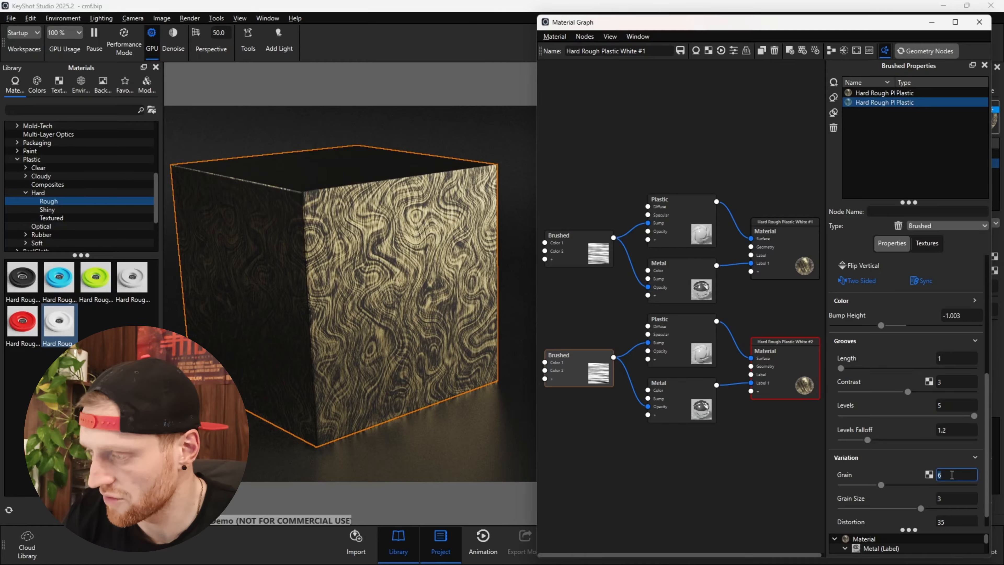
pyautogui.write('4')
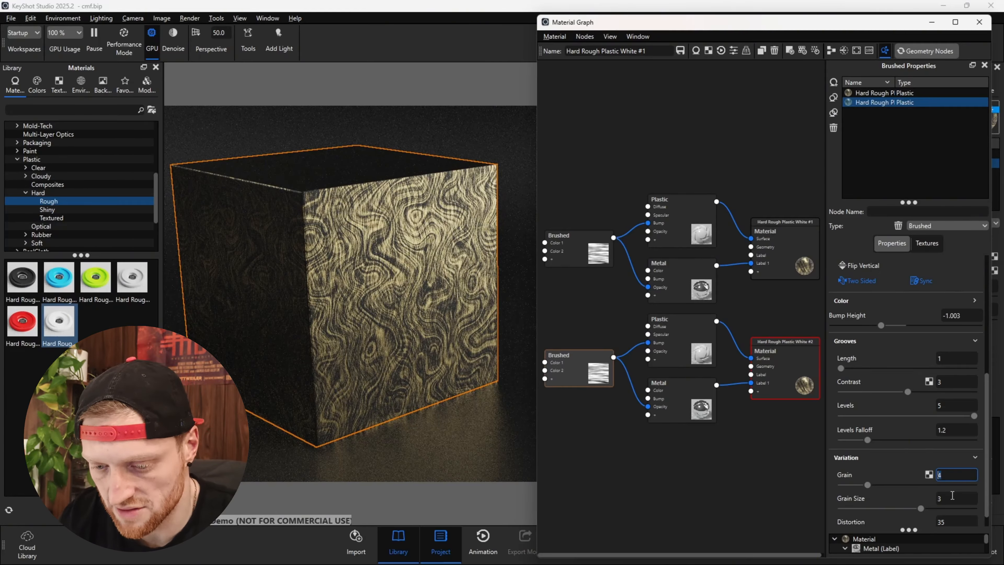
pyautogui.click(952, 498)
pyautogui.write('2.5')
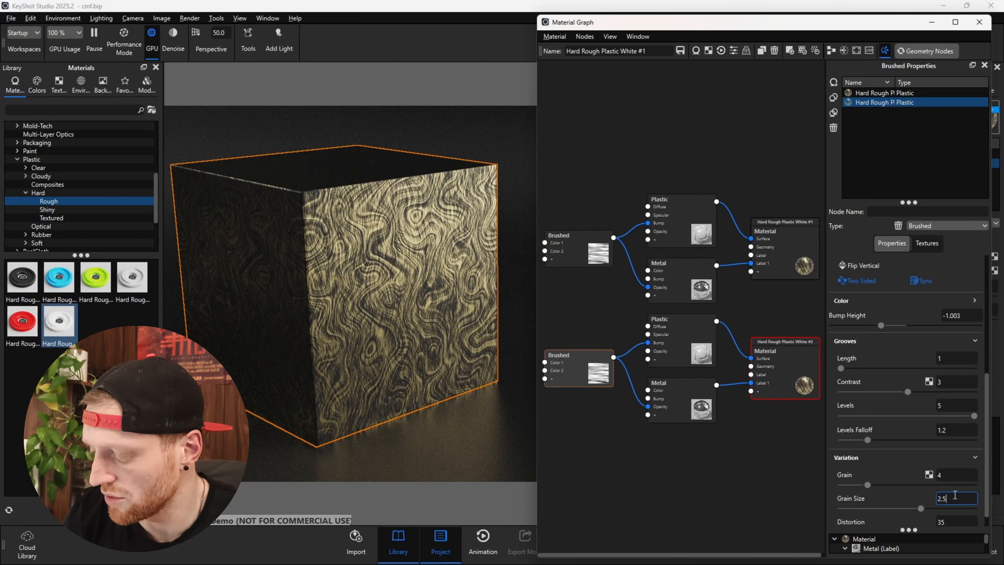
pyautogui.press('Return')
pyautogui.scroll(-1, 947, 501)
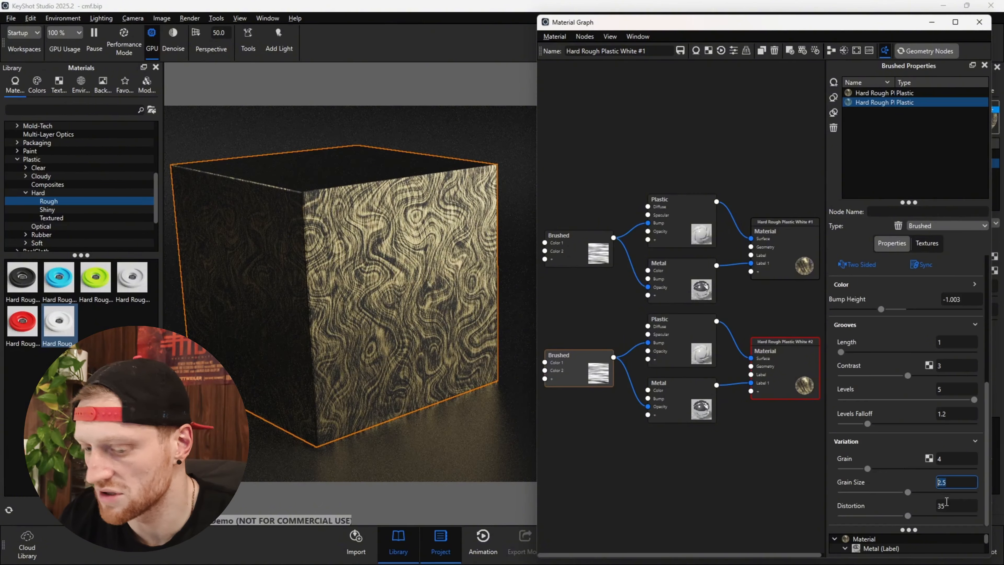
pyautogui.click(949, 504)
pyautogui.write('2')
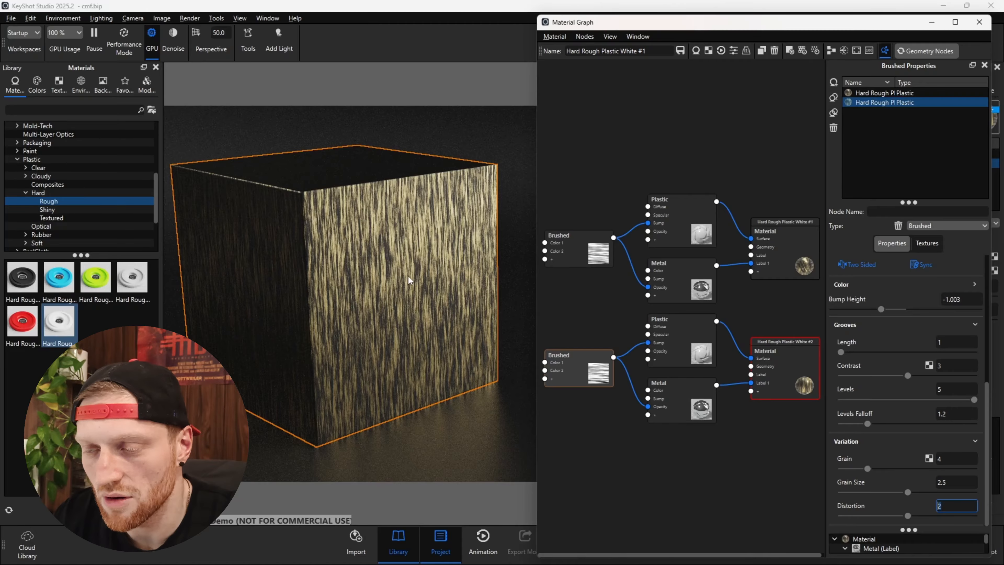
# Examine the streaked gold pattern on the cube's faces up close and from a distance at different angles
pyautogui.moveTo(411, 278)
pyautogui.mouseDown()
pyautogui.moveTo(406, 237)
pyautogui.moveTo(405, 253)
pyautogui.moveTo(520, 329)
pyautogui.moveTo(396, 274)
pyautogui.mouseUp()
pyautogui.scroll(5, 405, 253)
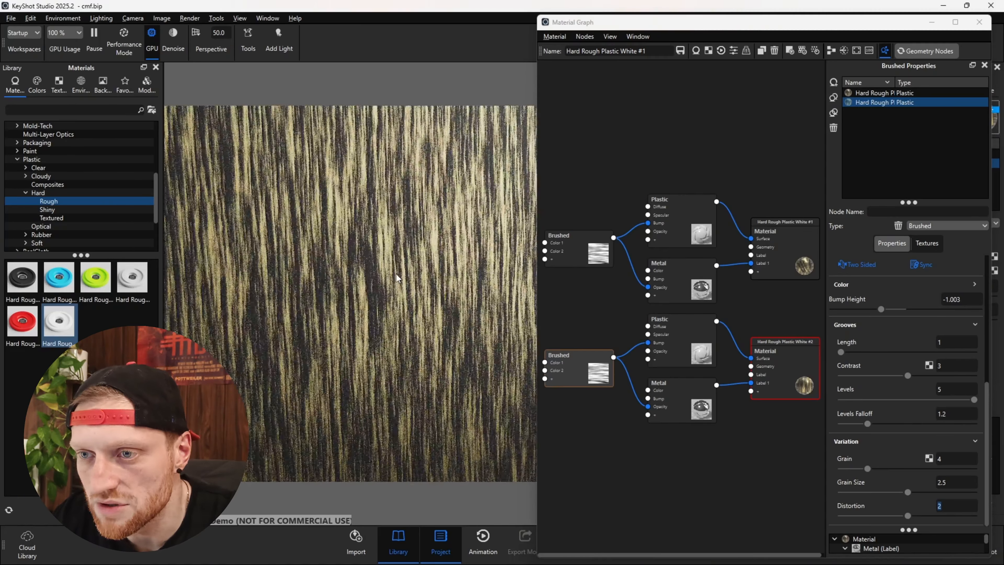
pyautogui.scroll(3, 379, 279)
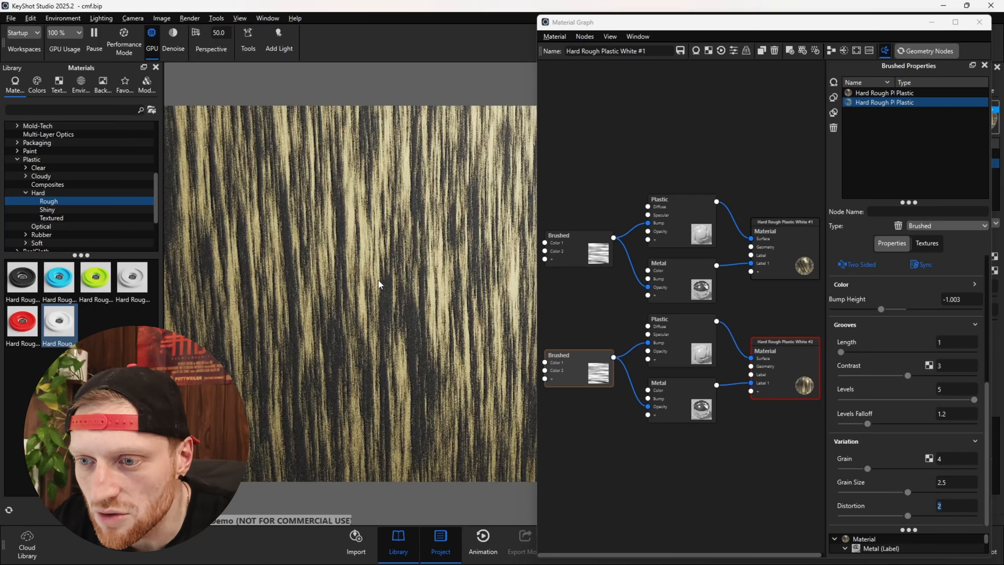
pyautogui.scroll(2, 378, 280)
pyautogui.scroll(-4, 378, 280)
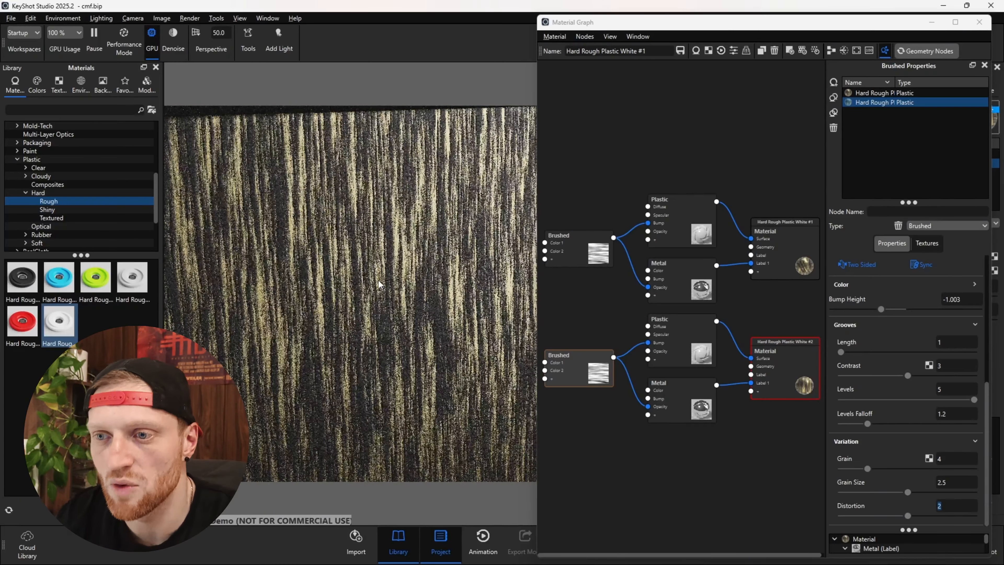
pyautogui.scroll(-4, 378, 280)
pyautogui.moveTo(378, 281); pyautogui.dragTo(294, 206)
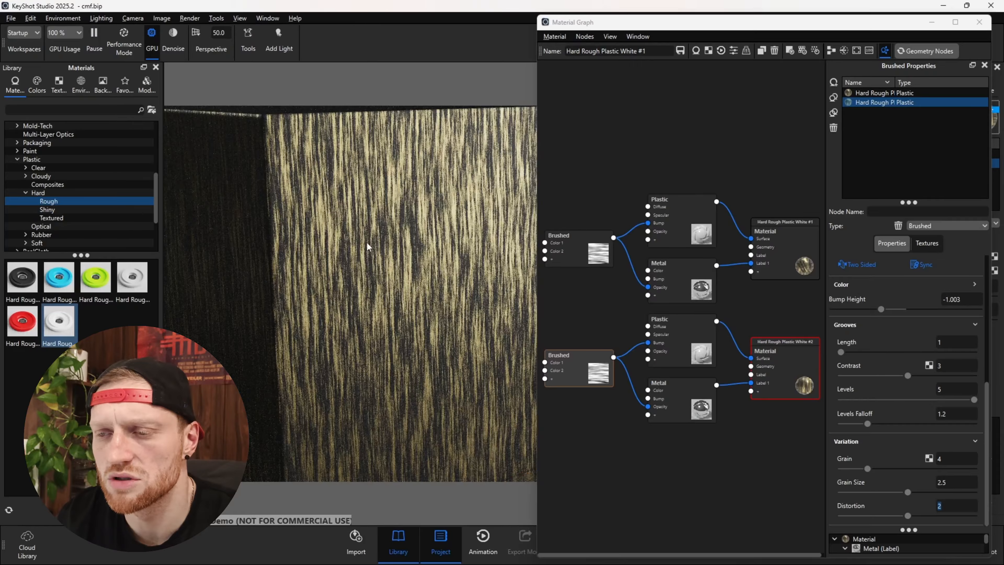
pyautogui.scroll(-3, 366, 243)
pyautogui.moveTo(367, 243); pyautogui.dragTo(376, 271)
pyautogui.scroll(-3, 375, 271)
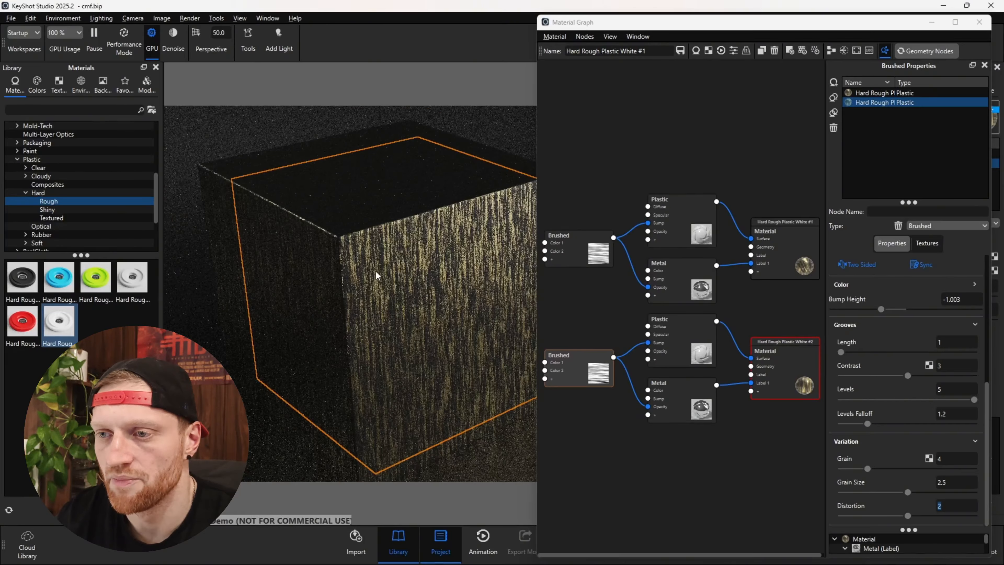
pyautogui.scroll(-3, 376, 276)
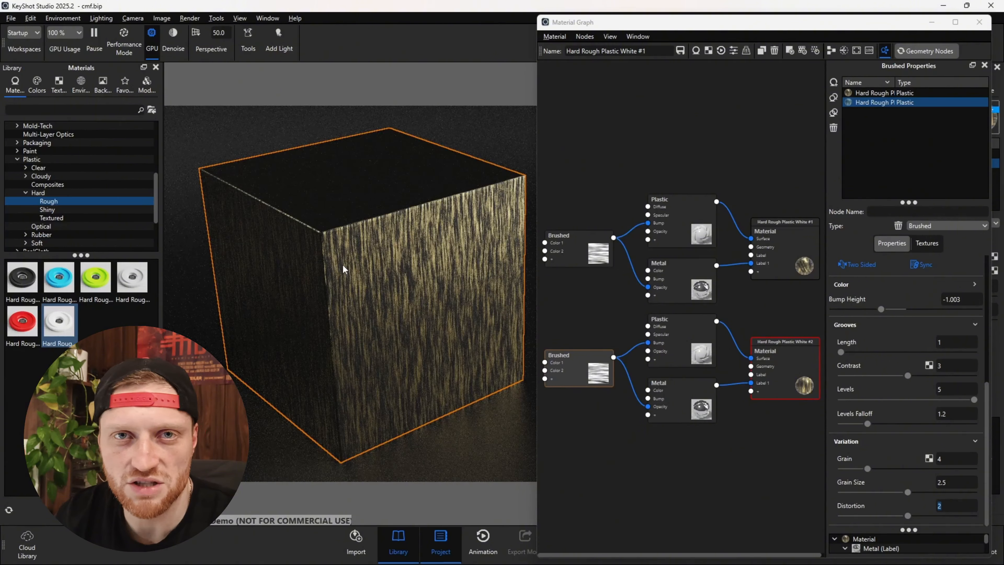